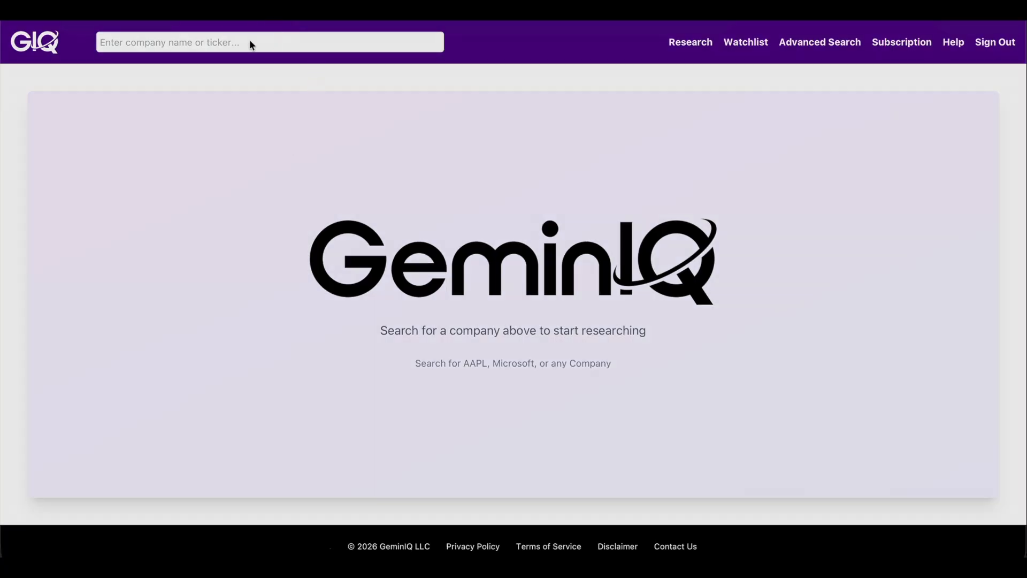
Step: Search 'nvda' and open the NVIDIA CORP (NVDA) research page
click(260, 40)
text(nvda)
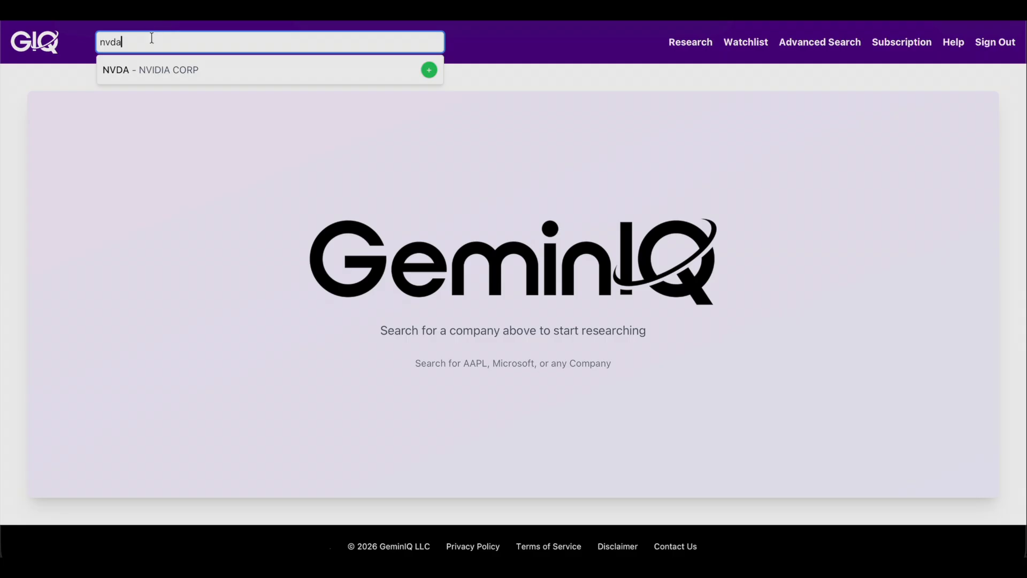
click(153, 71)
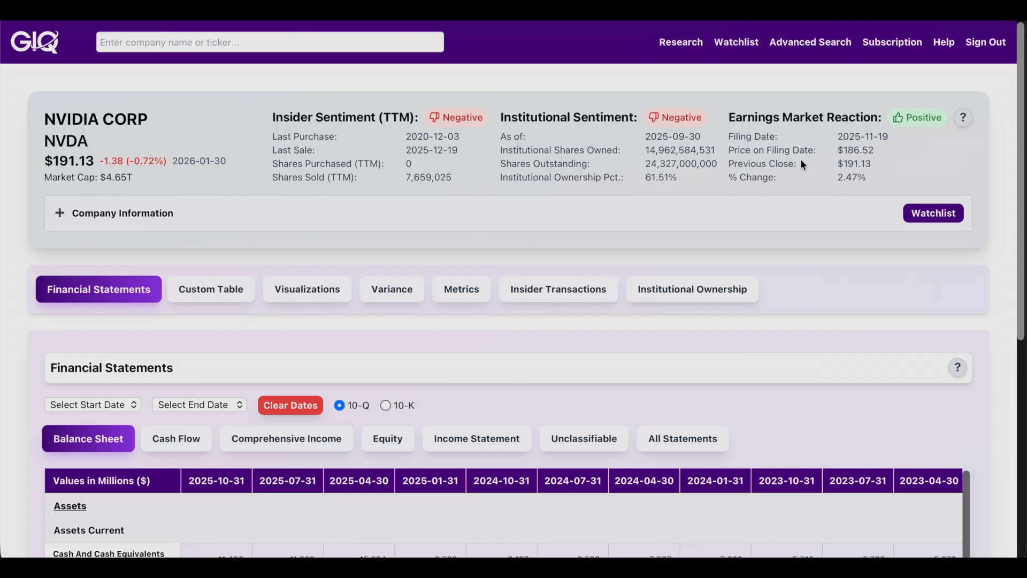
click(61, 213)
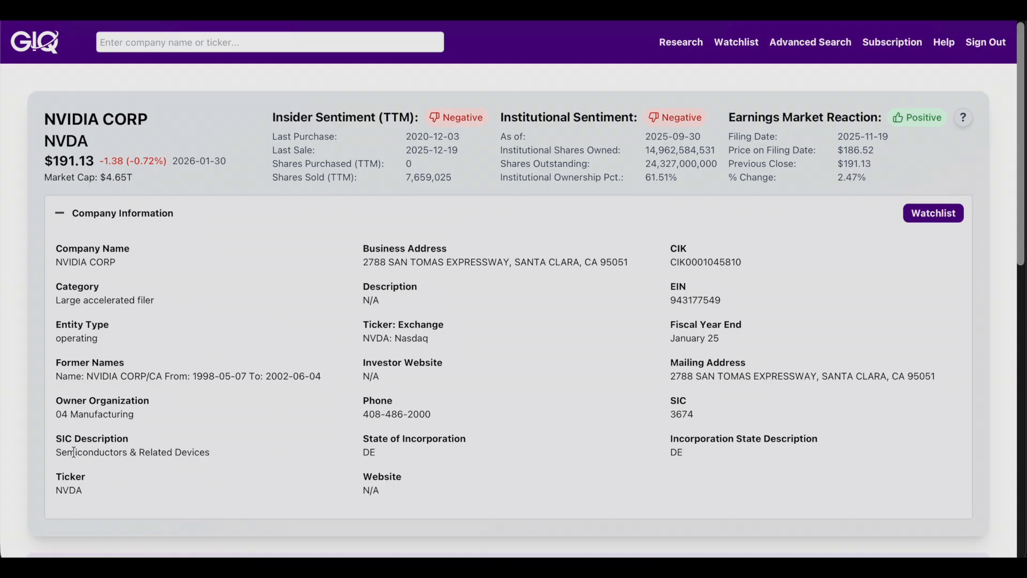
drag(56, 452, 214, 448)
click(241, 441)
click(59, 214)
click(934, 212)
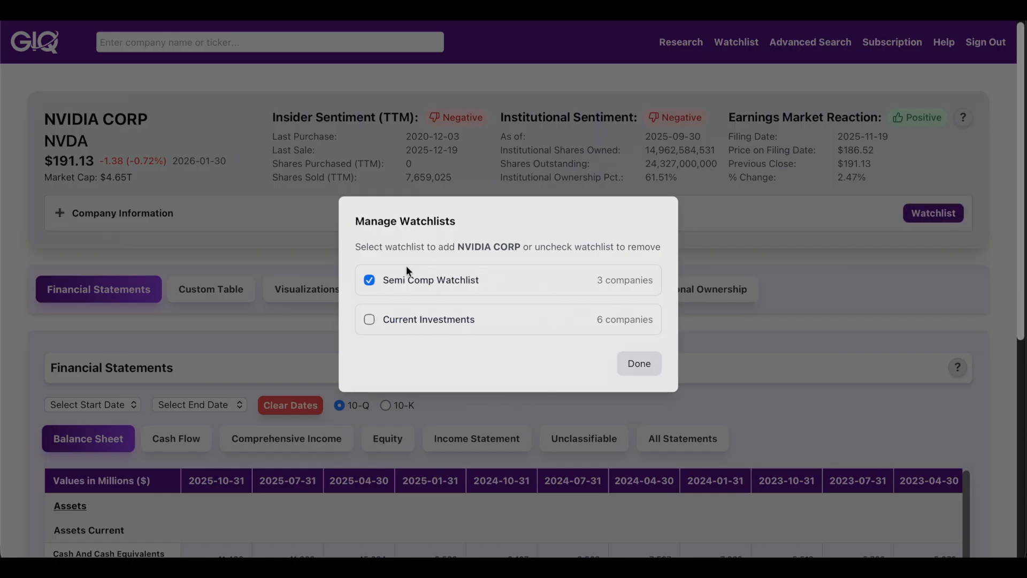
click(827, 262)
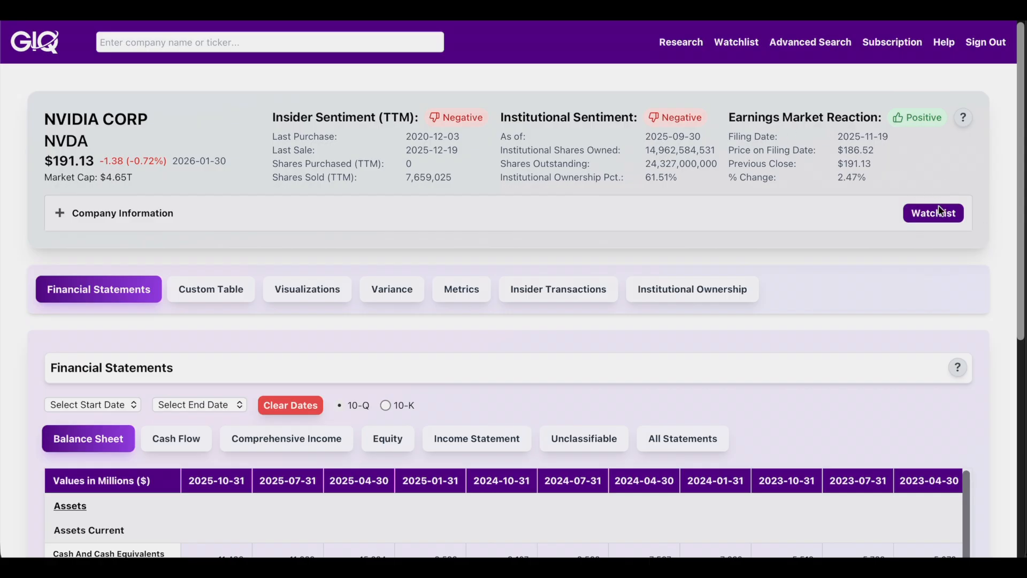
click(997, 264)
scroll(985, 374, down, 3)
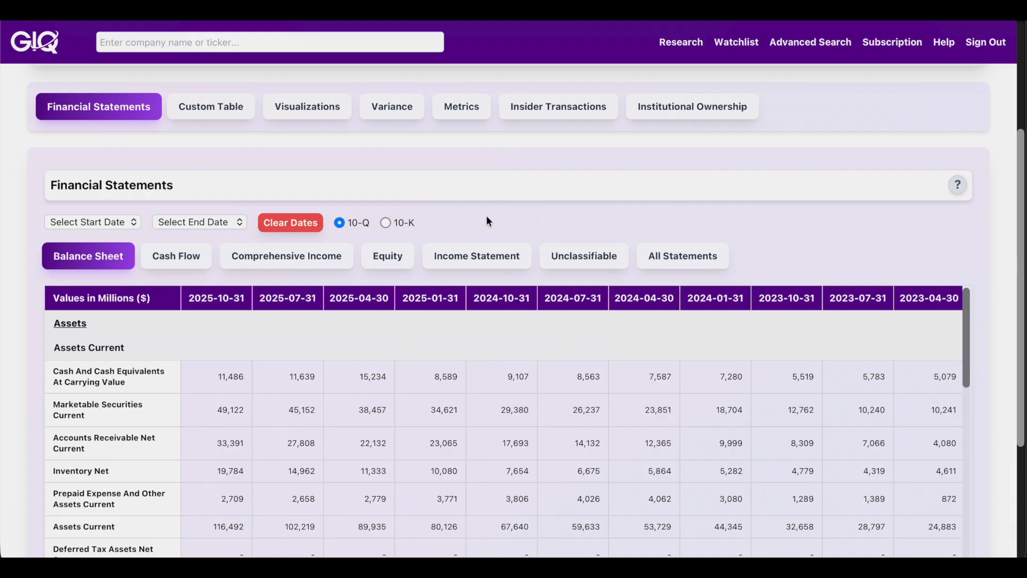
click(386, 222)
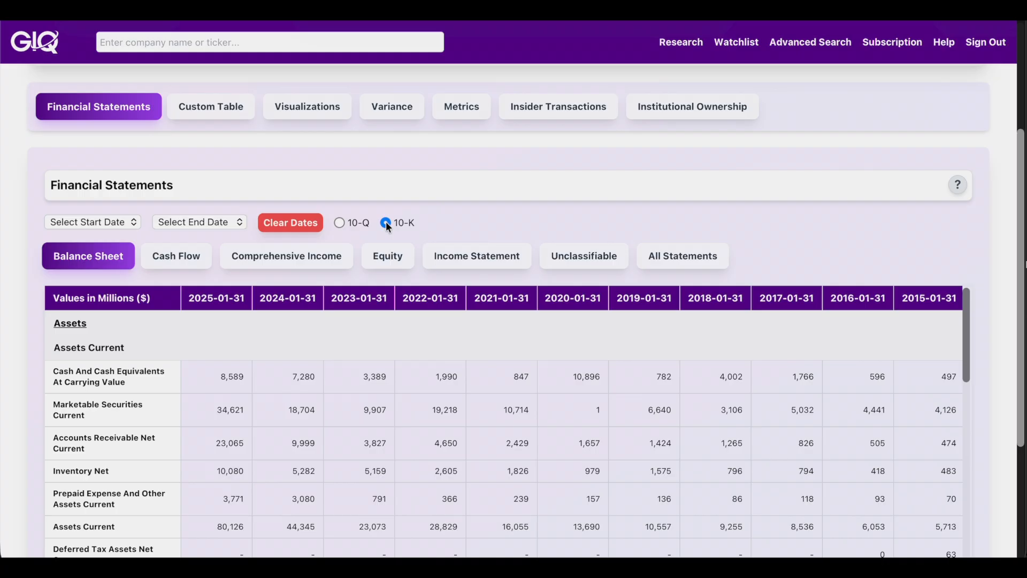
click(340, 222)
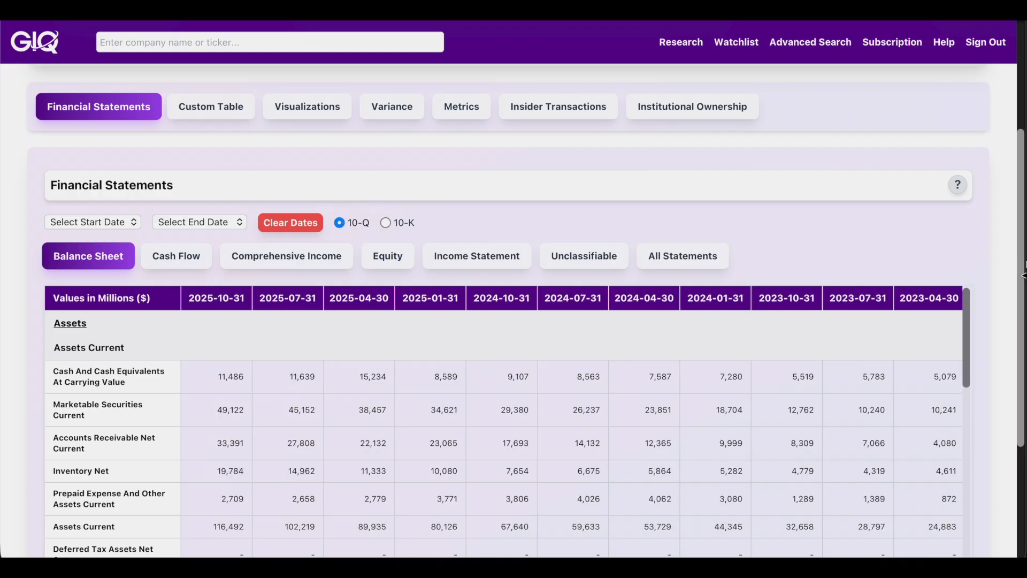
scroll(981, 259, down, 2)
drag(966, 233, 1021, 498)
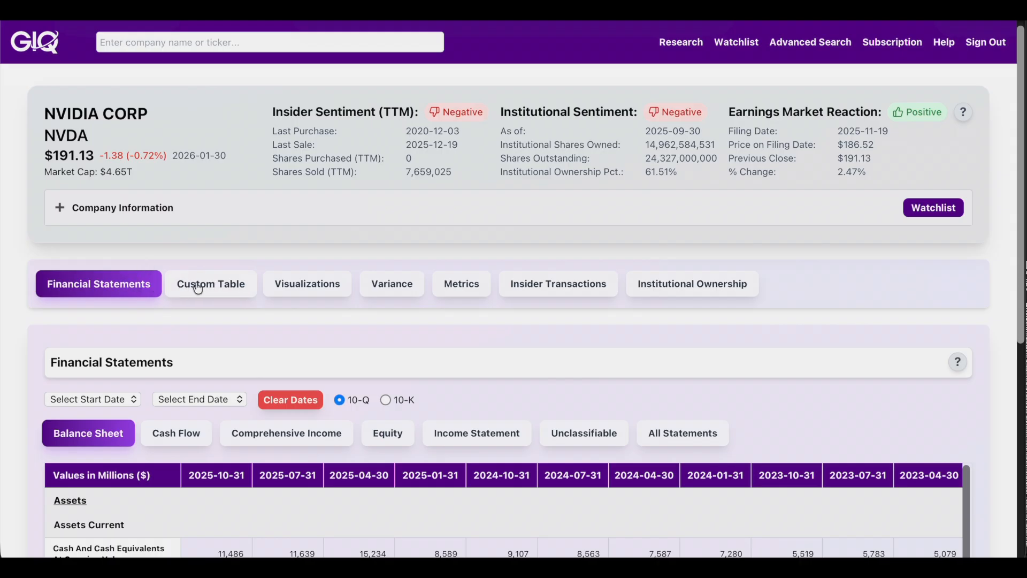
Step: Open NVIDIA's Custom Table and add the Assets and Liabilities Current metrics
click(229, 291)
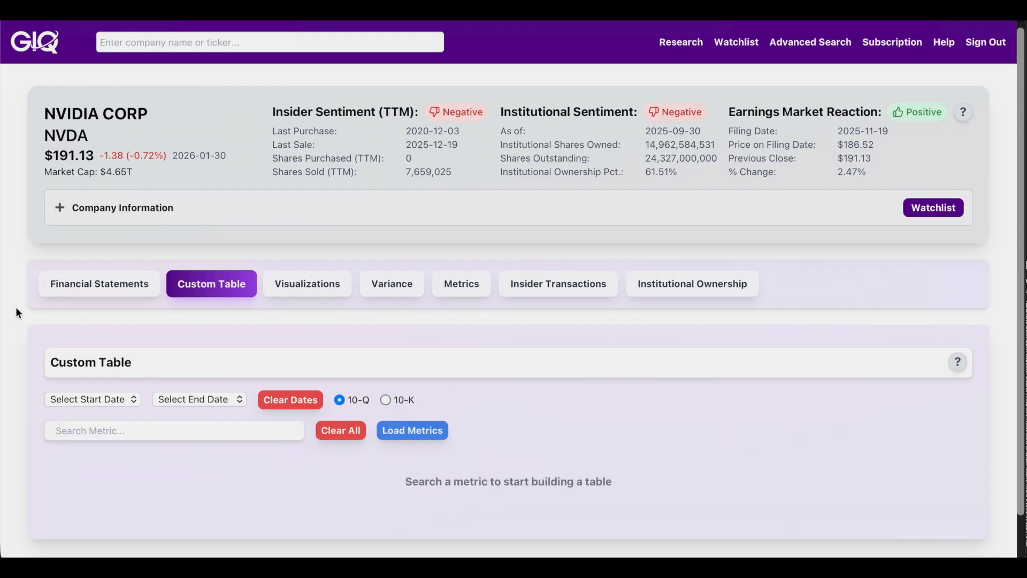
scroll(15, 306, down, 1)
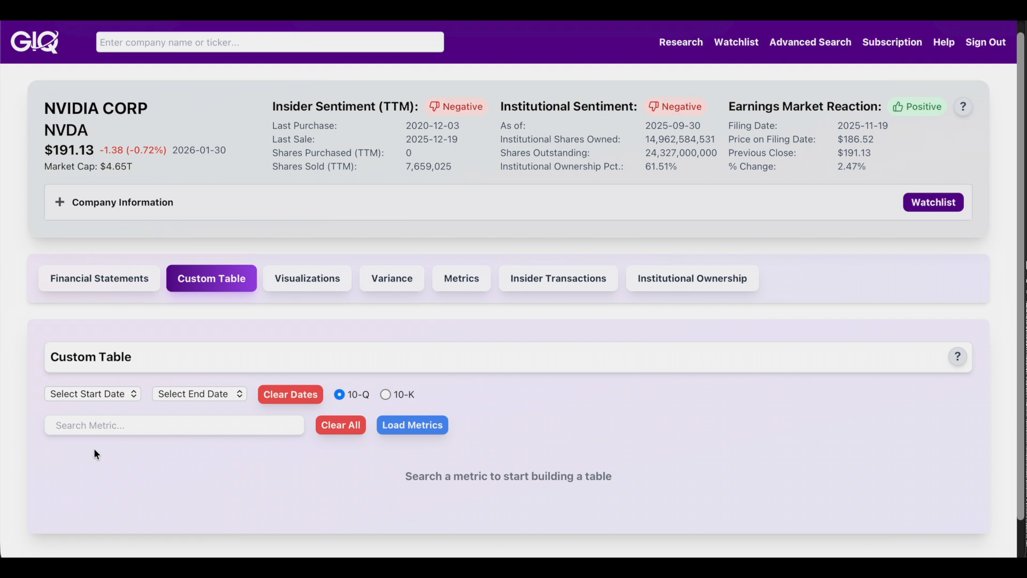
click(110, 426)
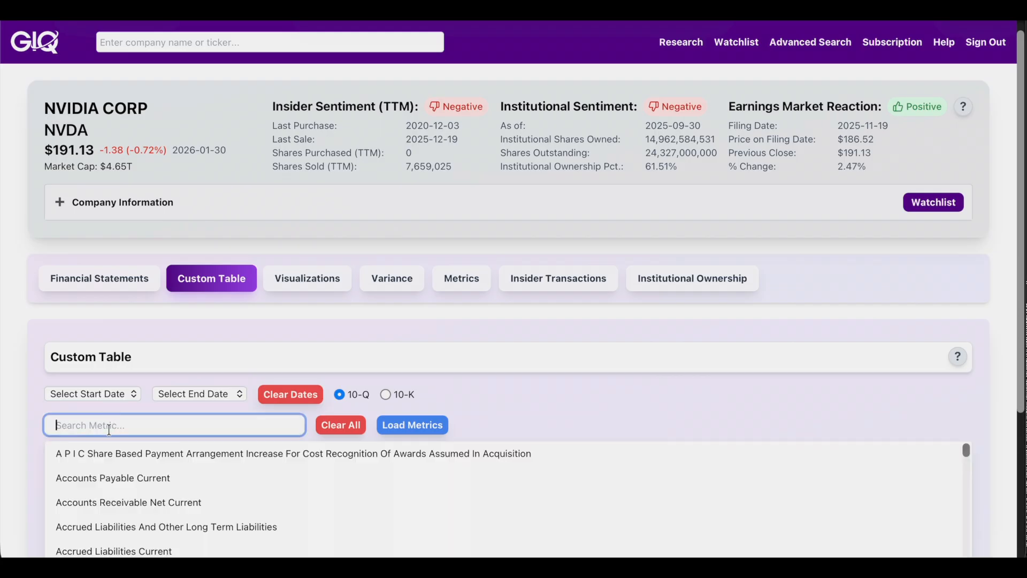
text(assets)
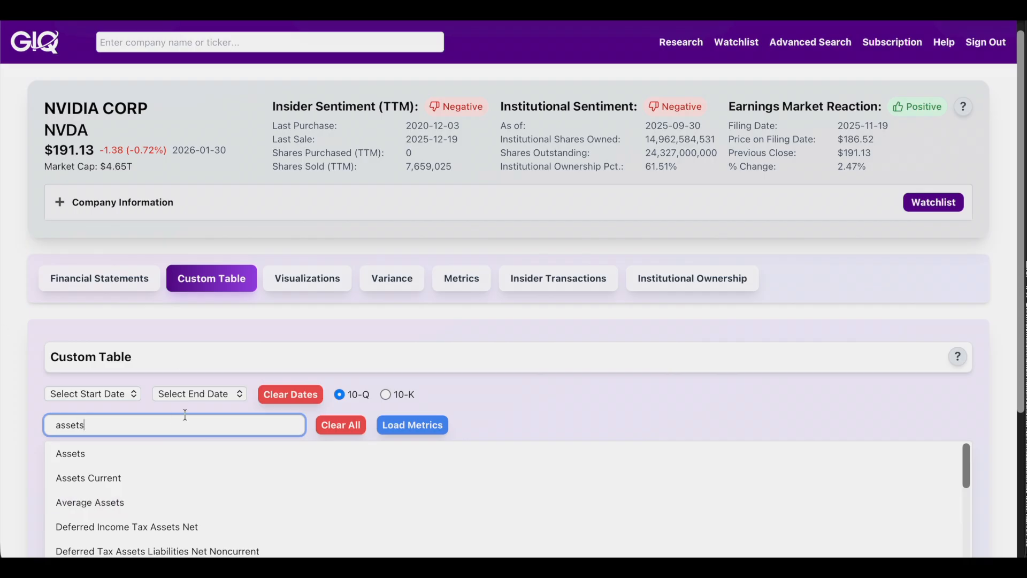
click(132, 452)
click(126, 427)
text(liabilities cu)
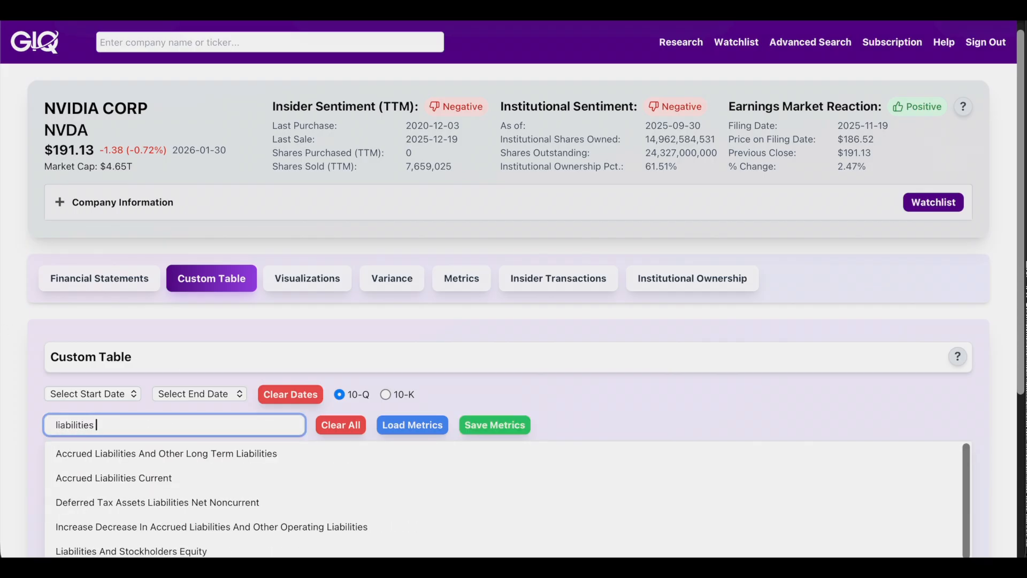
click(151, 480)
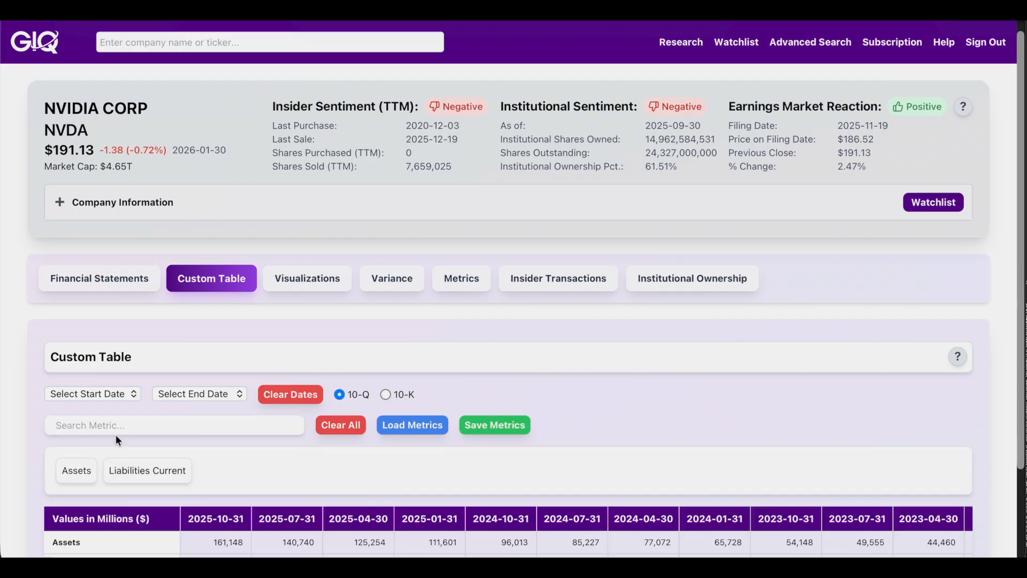
Step: Add EPS TTM, Cash Ratio and P/E TTM to the custom table
click(118, 426)
text(eps ttm)
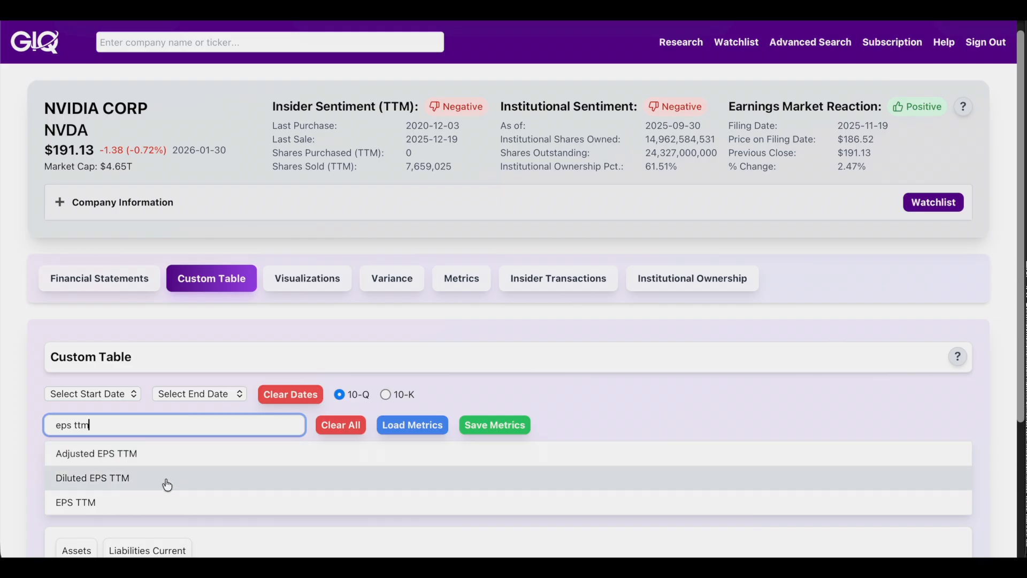
click(107, 503)
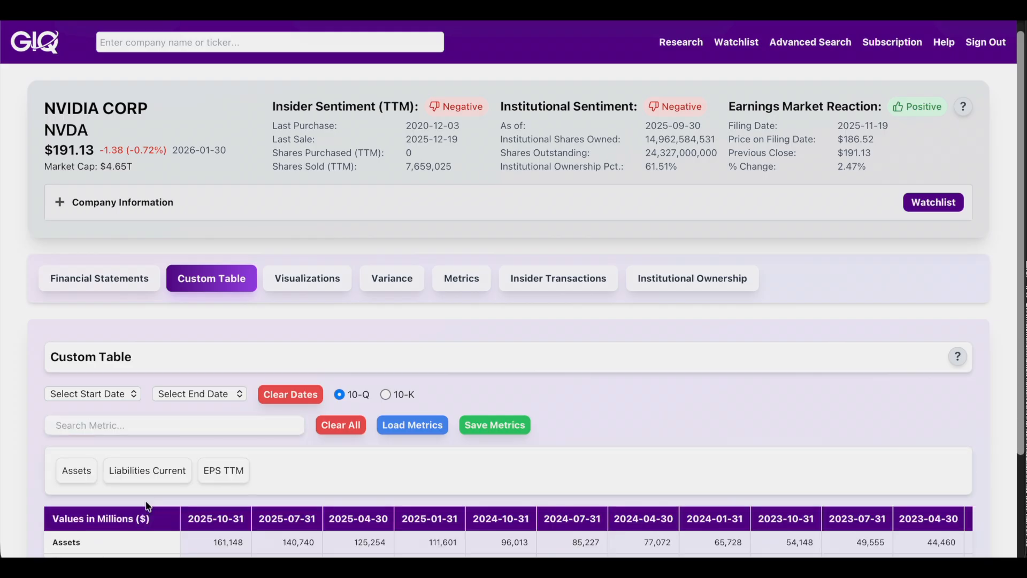
click(126, 424)
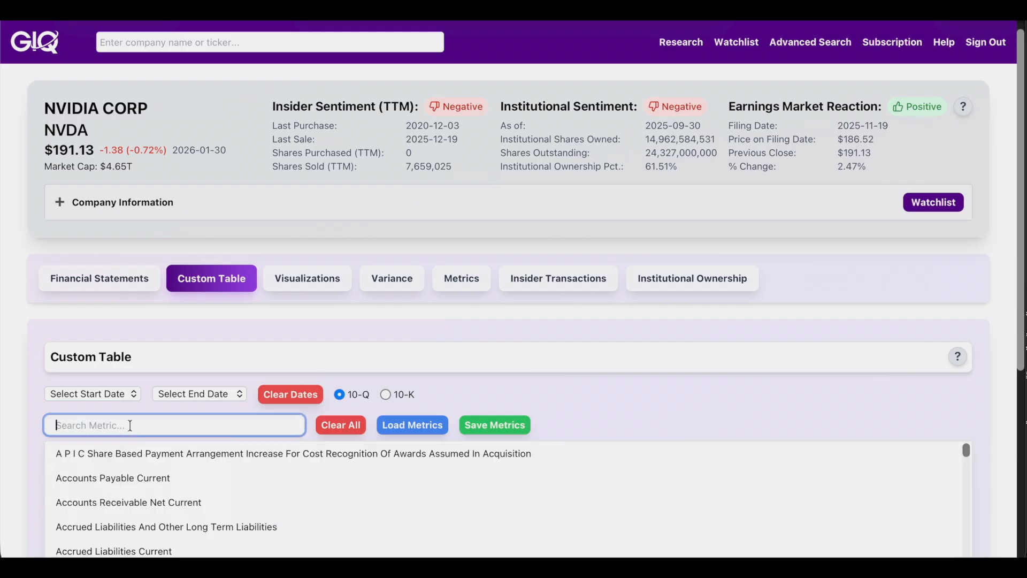
text(cash r)
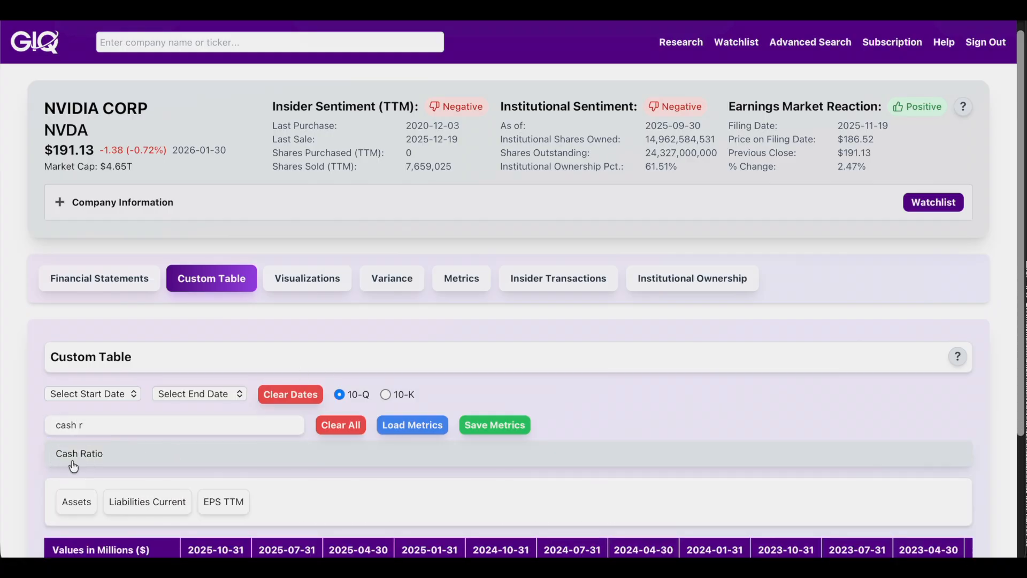
click(75, 453)
click(112, 431)
text(pe tt)
key(BackSpace)
key(BackSpace)
key(BackSpace)
key(BackSpace)
key(BackSpace)
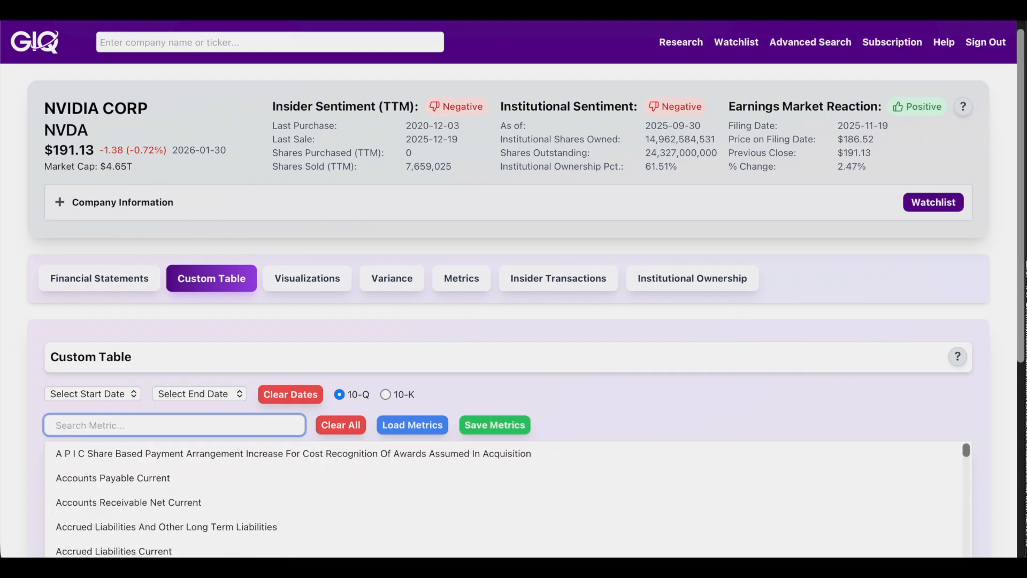
text(p/e)
key(Down)
key(Return)
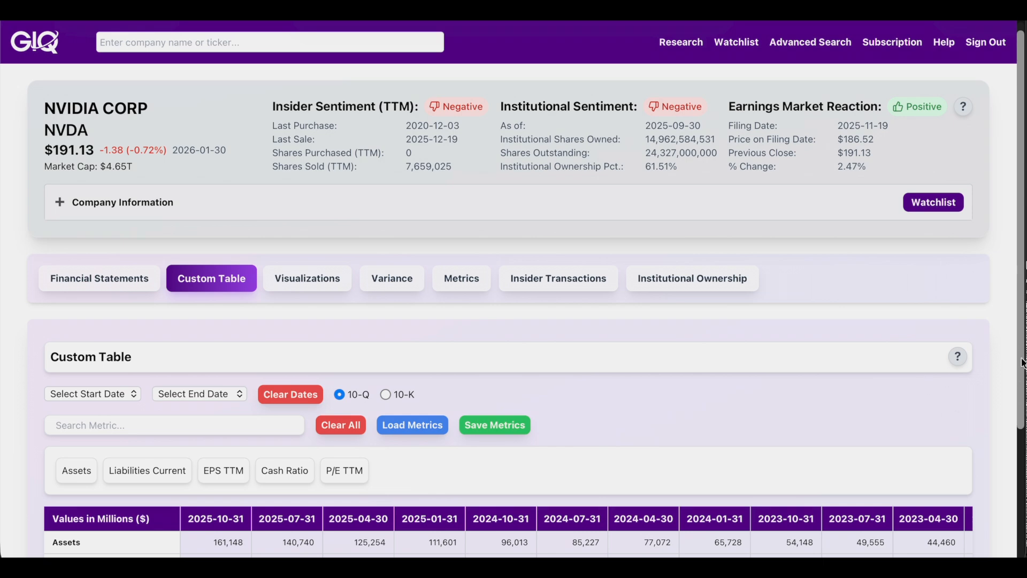
scroll(1011, 367, down, 3)
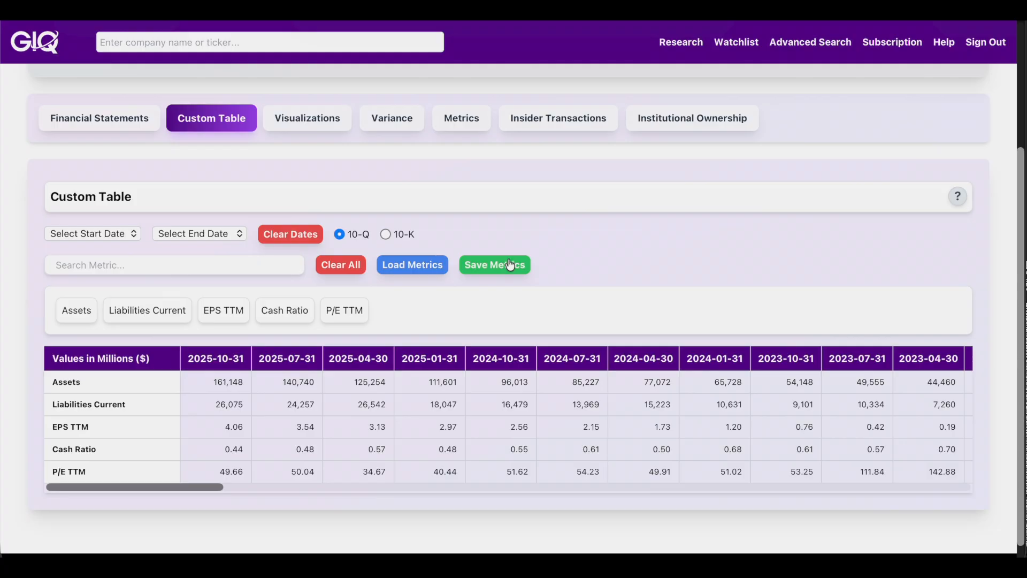
Step: Save the custom table's metrics as a list named 'My Metrics' and begin a new company search
click(510, 264)
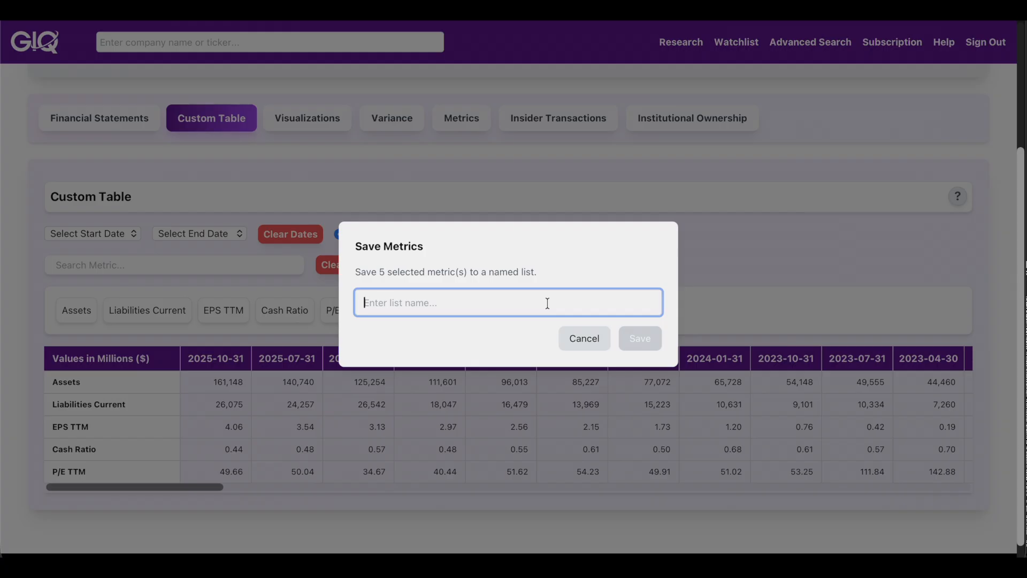
text(My Metrics)
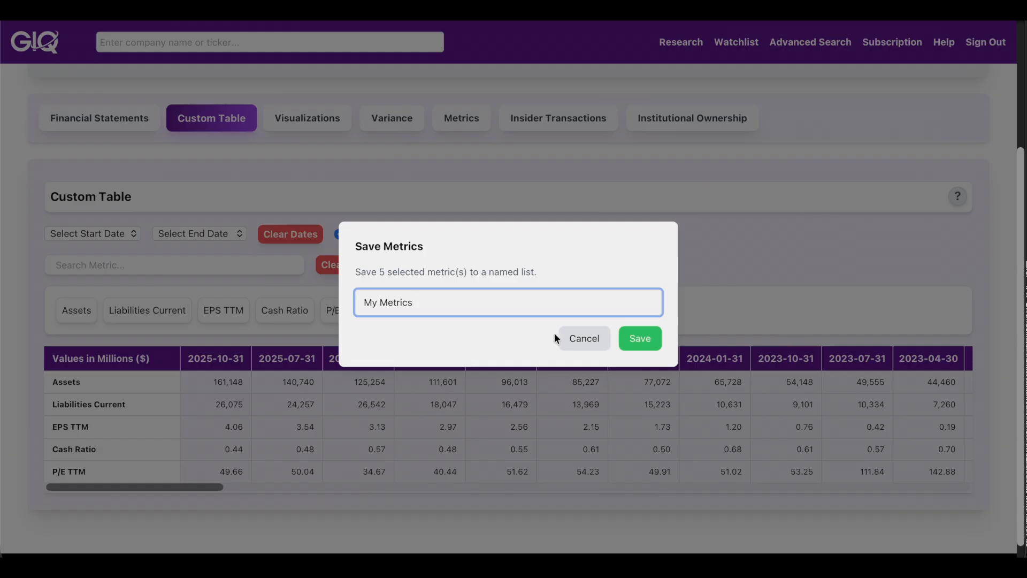
click(578, 337)
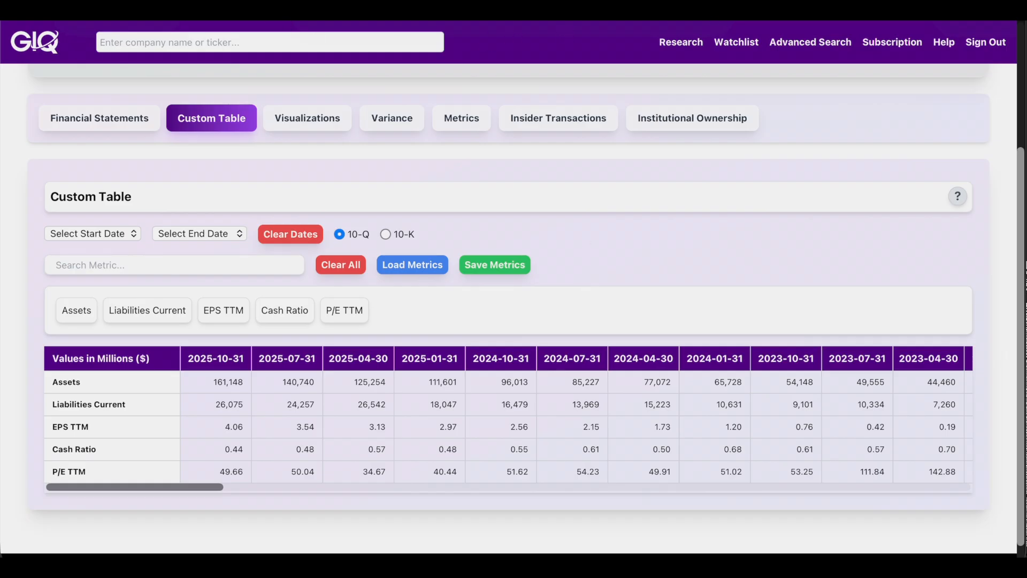
click(298, 42)
Step: Open AMD's research page and load the 'My Metrics' set into its Custom Table
text(amd)
click(210, 69)
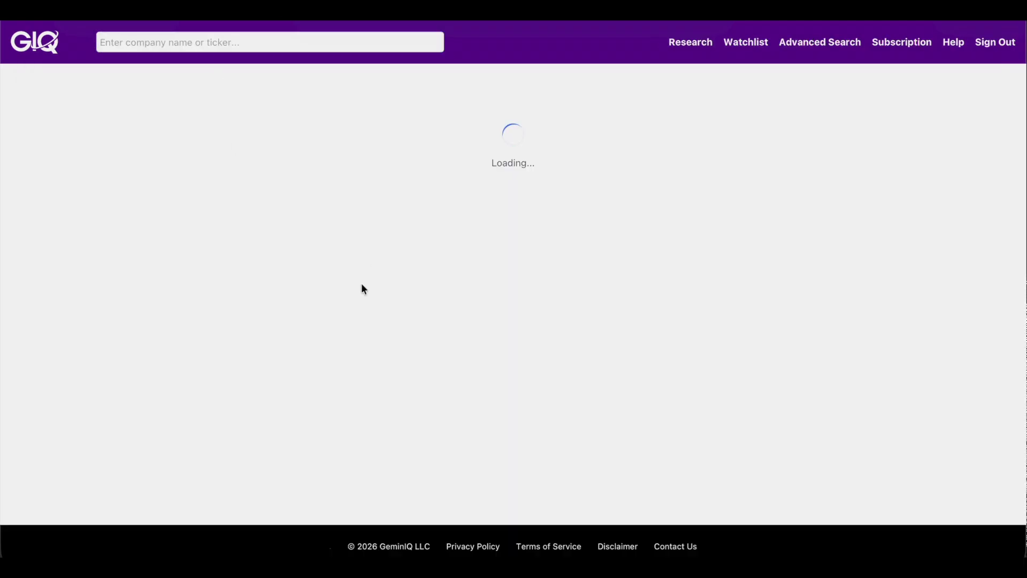
scroll(257, 273, down, 3)
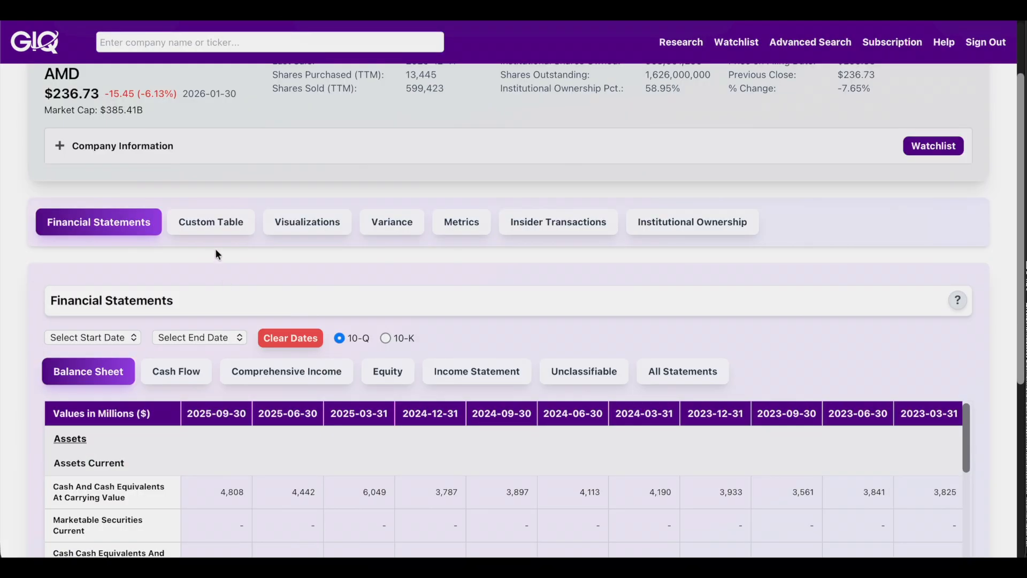
click(220, 224)
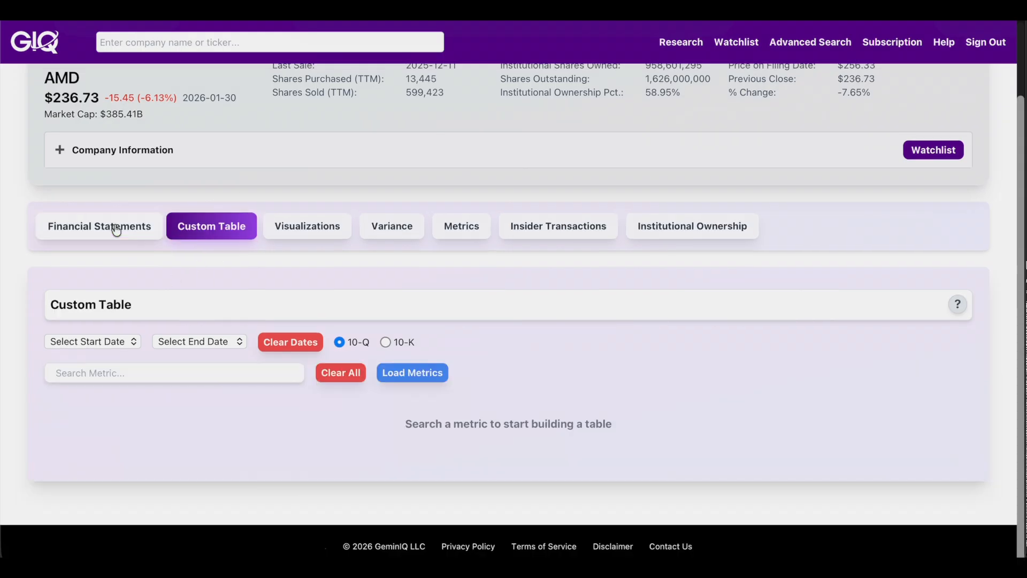
click(436, 371)
click(550, 296)
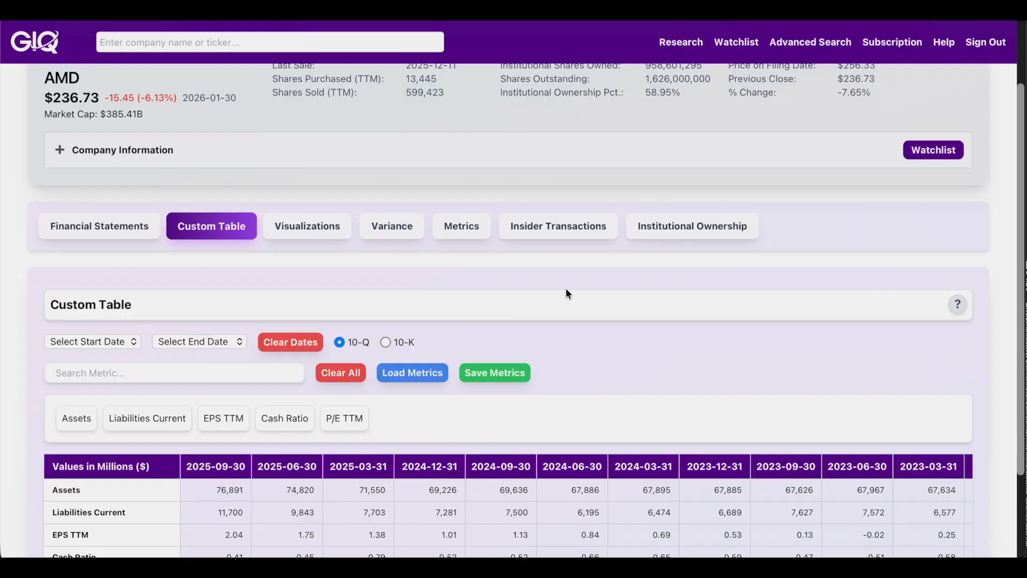
scroll(566, 289, down, 1)
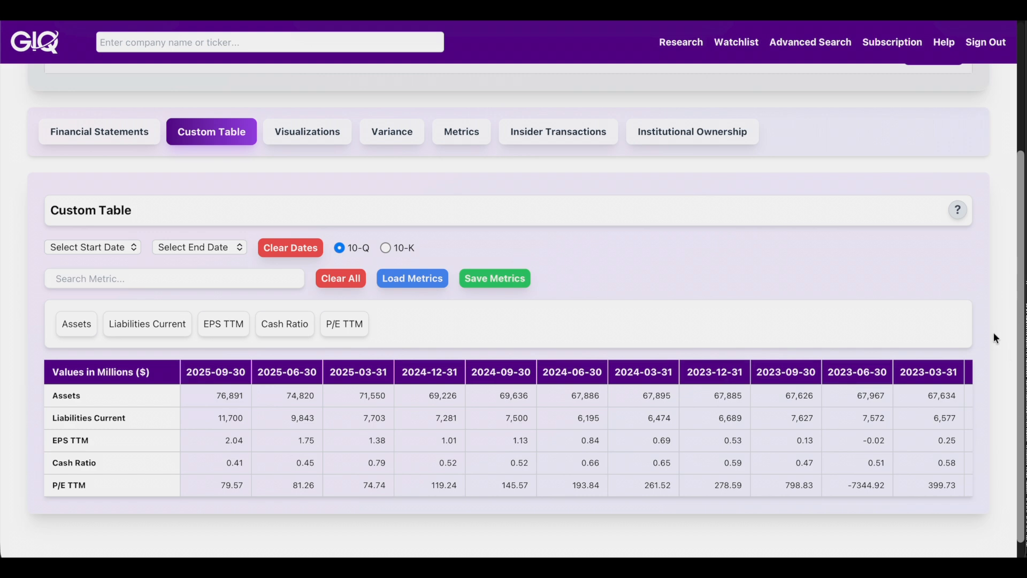
scroll(419, 143, up, 1)
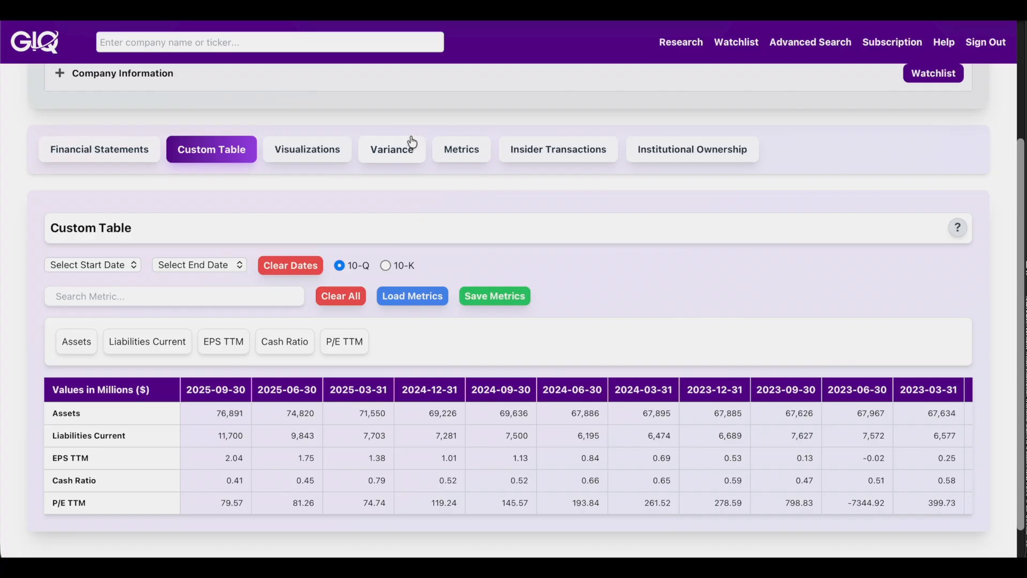
Step: Return to NVIDIA CORP's research page via an 'nvda' search
click(287, 40)
text(nvda)
click(225, 73)
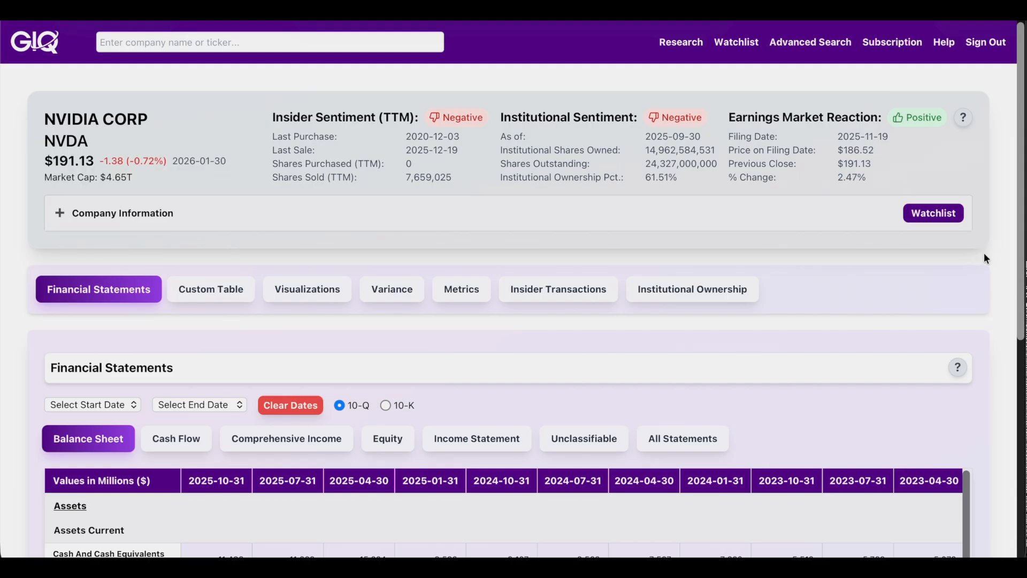
scroll(985, 253, down, 1)
Step: On NVIDIA's Visualizations tab, chart the Assets and Liabilities metrics
click(299, 270)
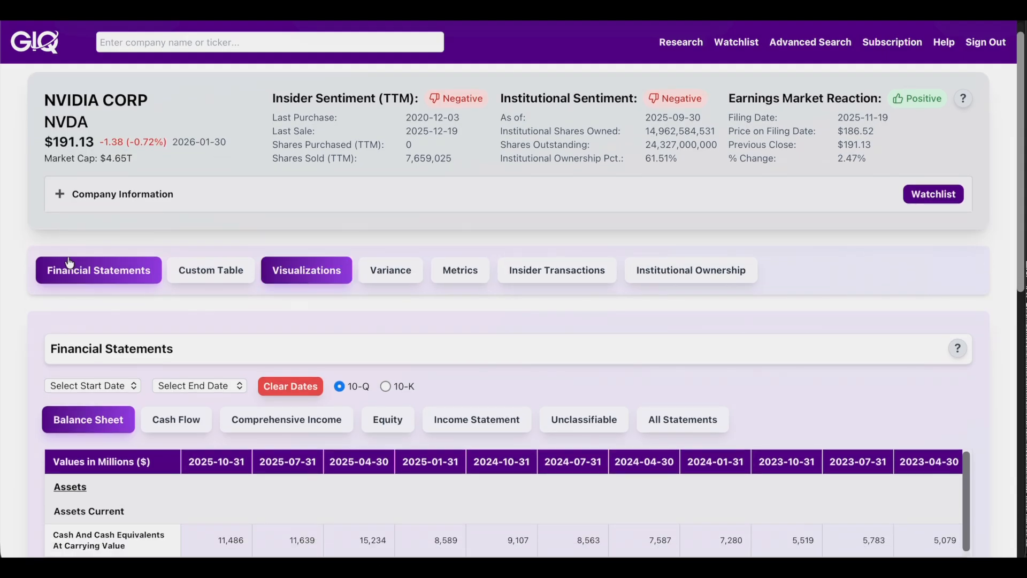
scroll(15, 301, down, 1)
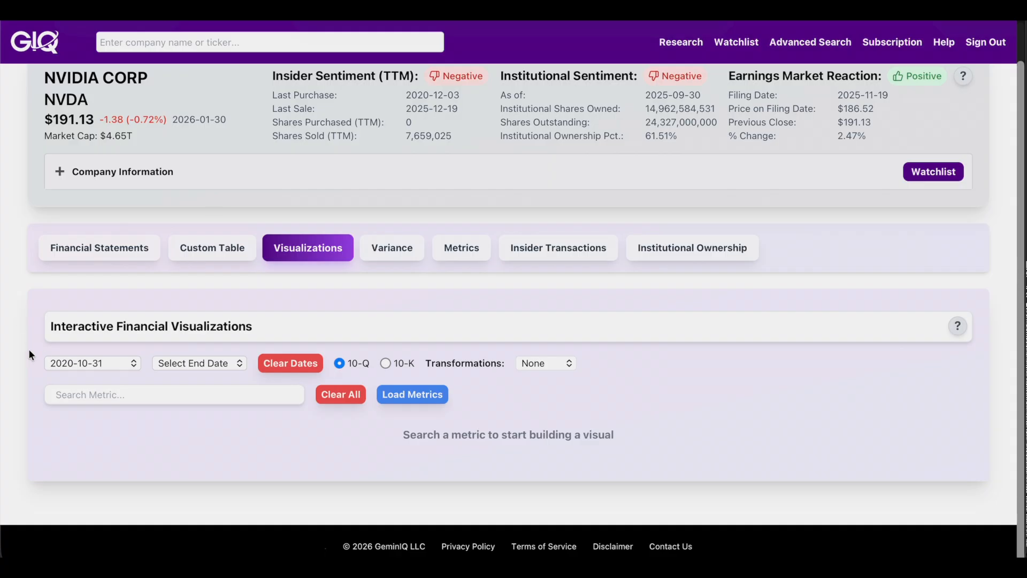
click(79, 395)
text(ass)
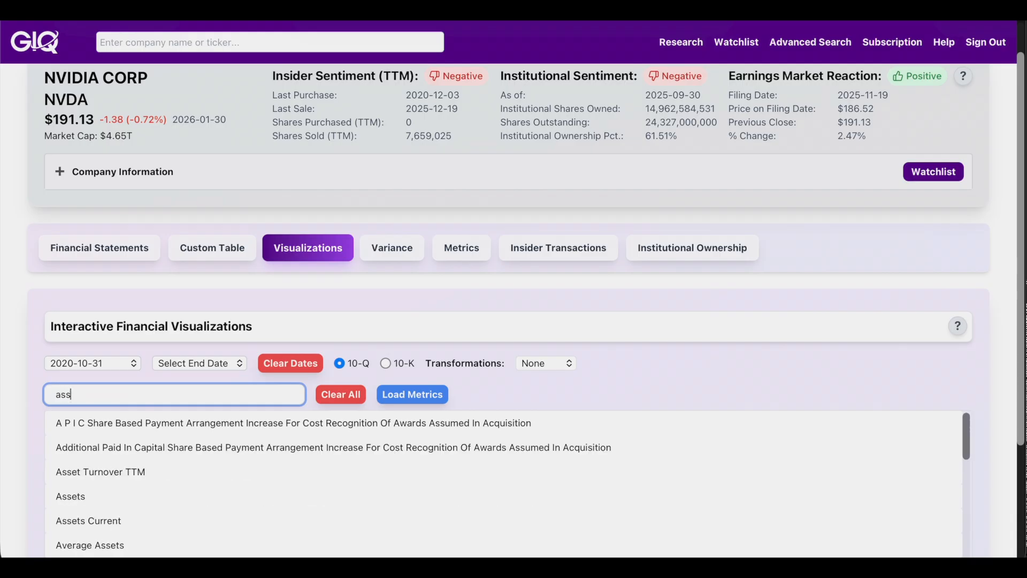
text(e)
click(87, 447)
click(103, 398)
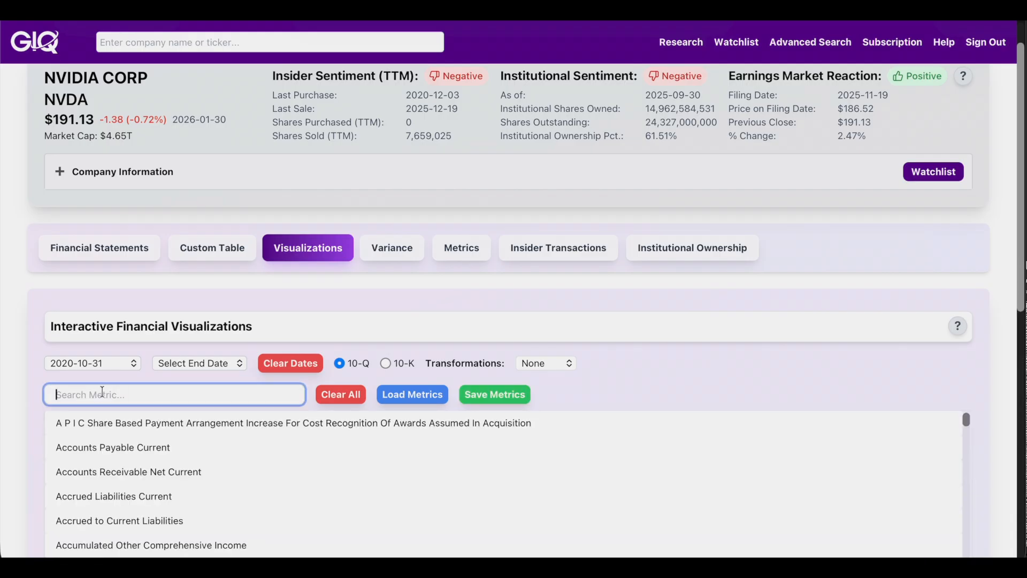
text(li)
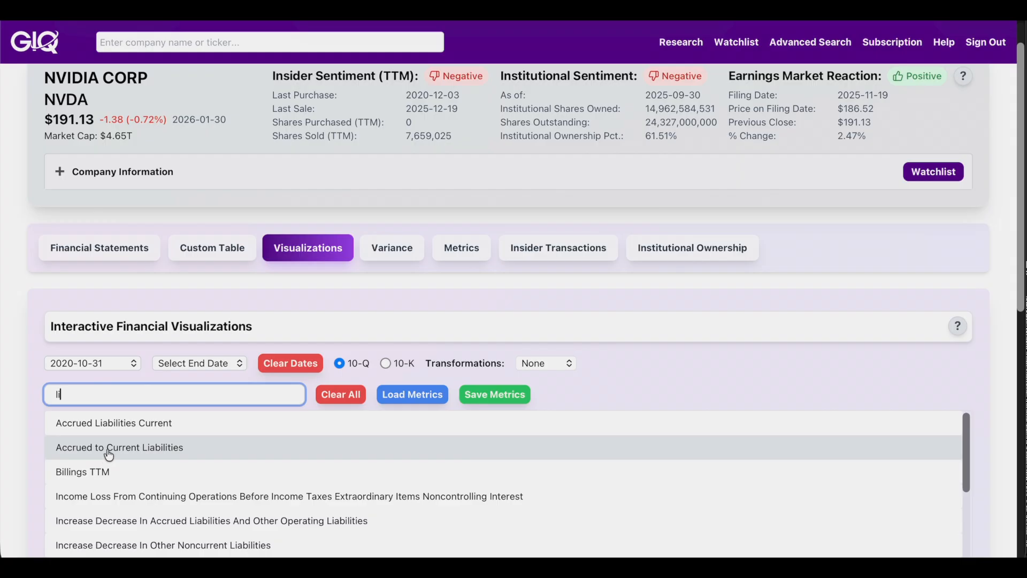
text(abi)
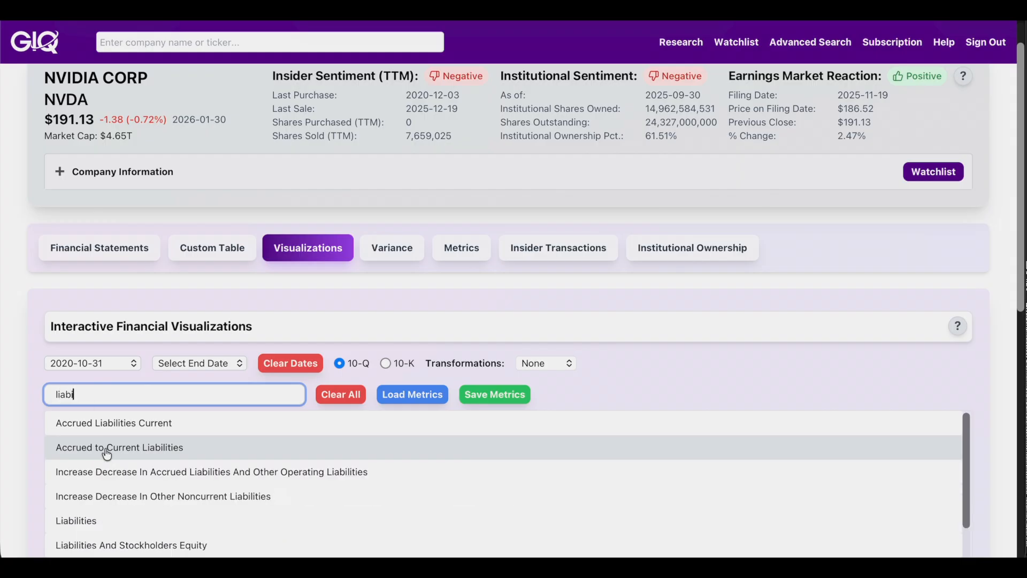
click(102, 519)
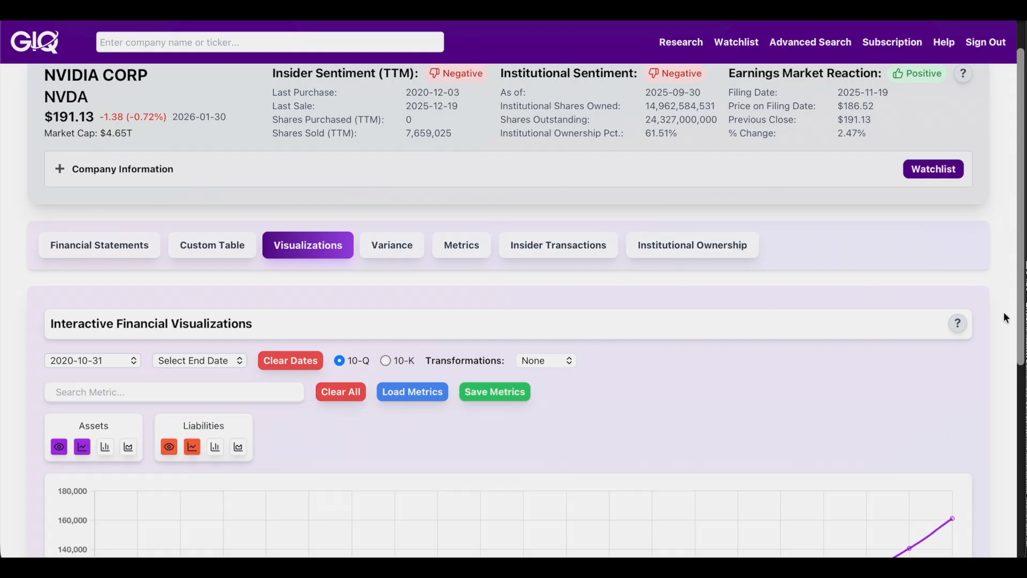
Step: Show Assets and Liabilities as side-by-side bars, after briefly trying filled areas
scroll(1002, 311, down, 5)
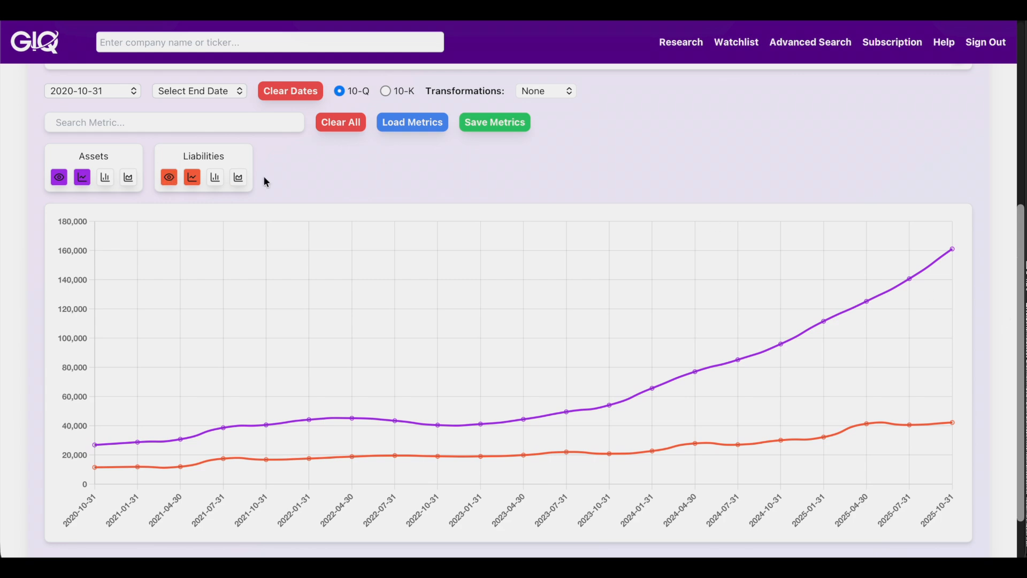
click(106, 180)
click(217, 178)
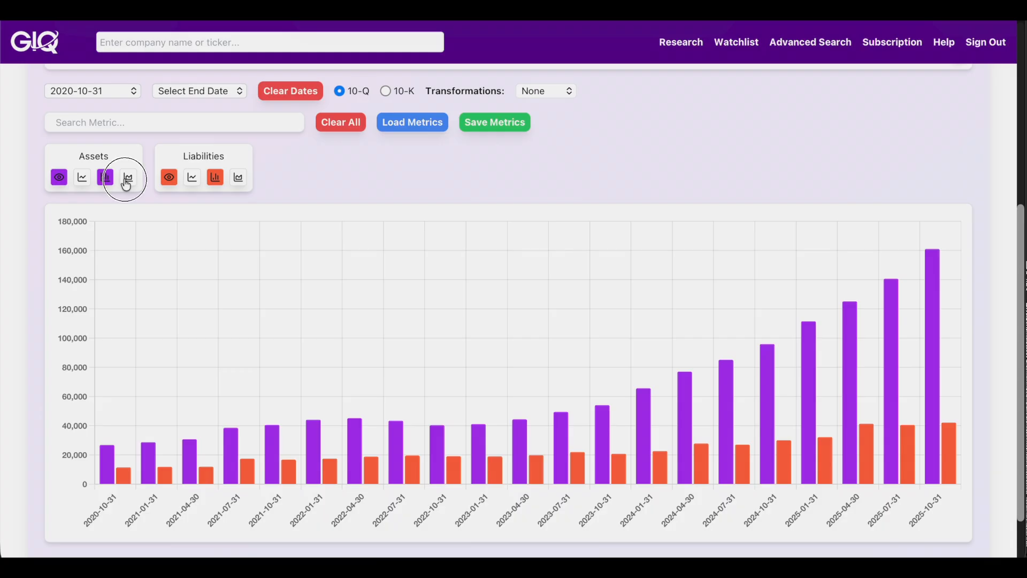
click(128, 177)
click(238, 177)
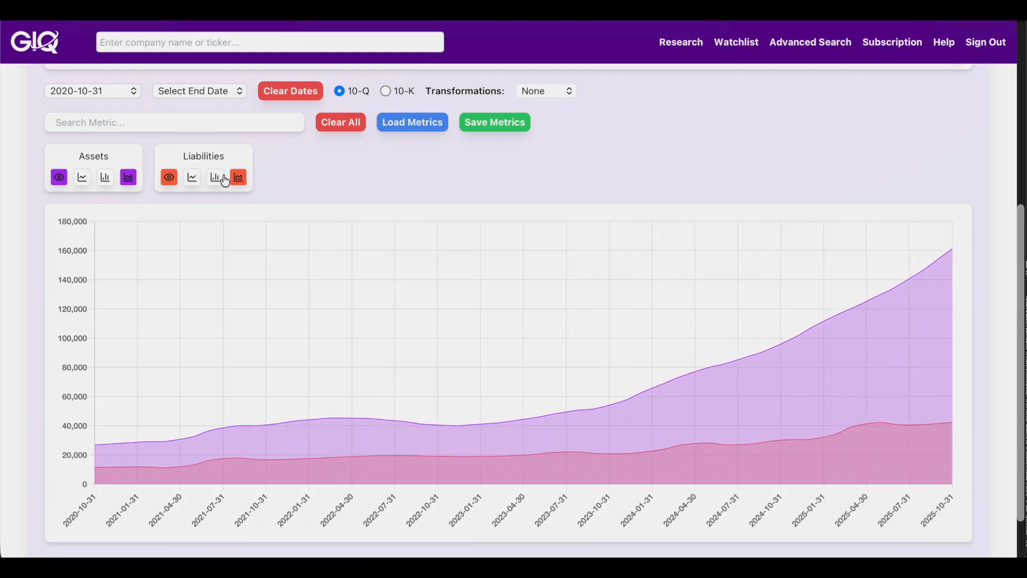
click(214, 179)
click(107, 180)
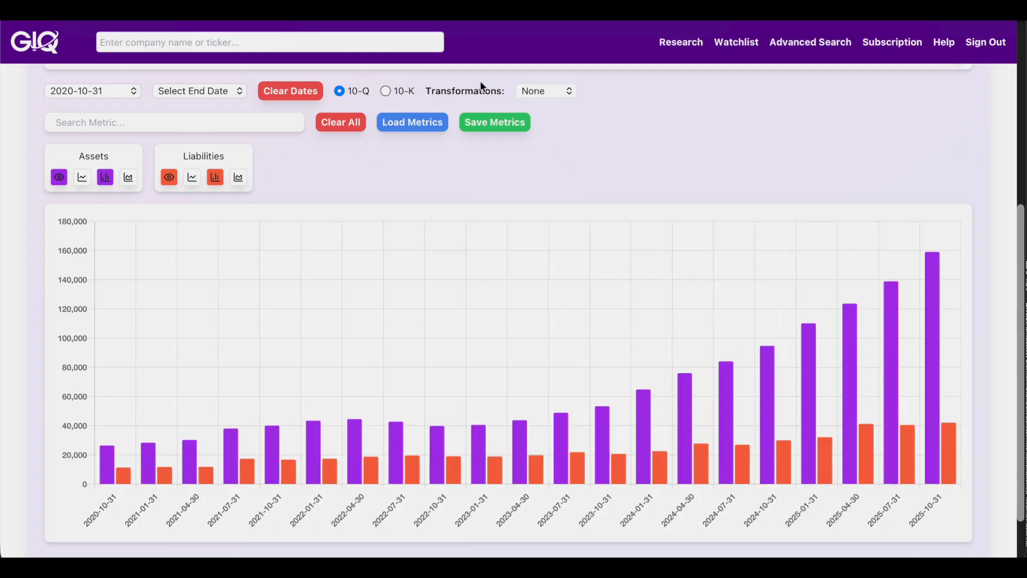
click(537, 90)
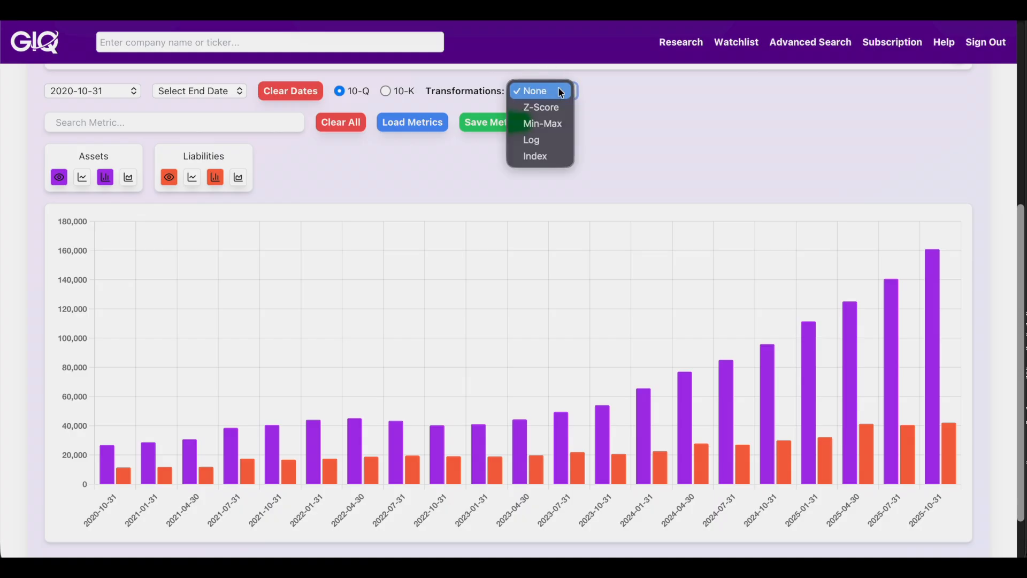
Step: Set the chart's start date to 2016-10-31
click(560, 92)
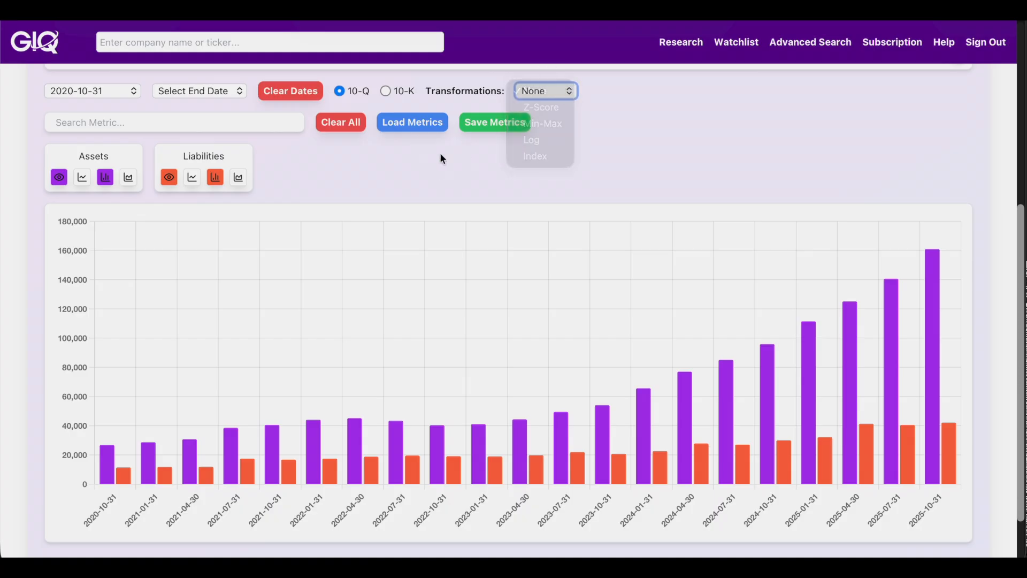
click(101, 91)
scroll(99, 172, up, 5)
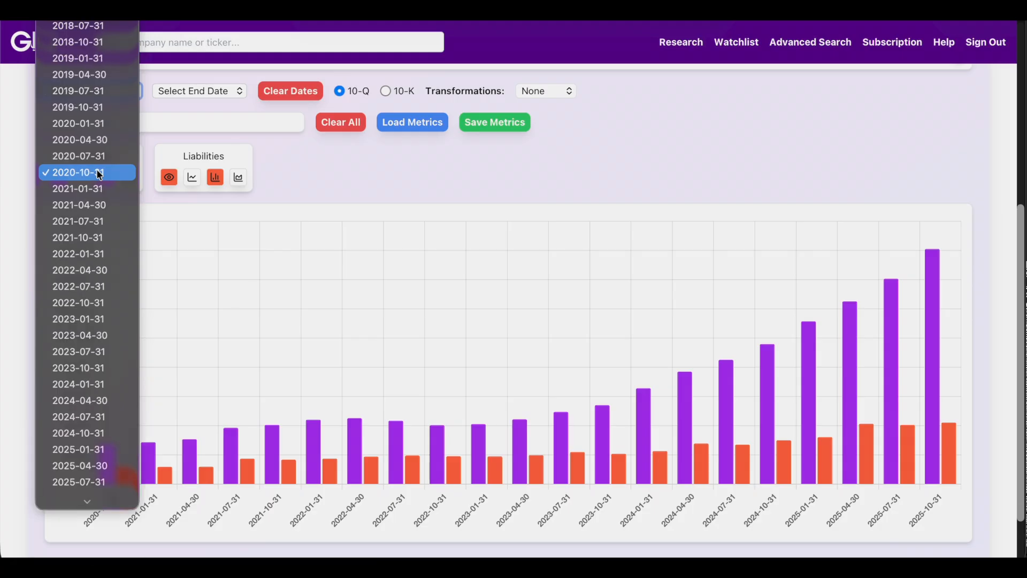
scroll(99, 173, up, 2)
click(96, 72)
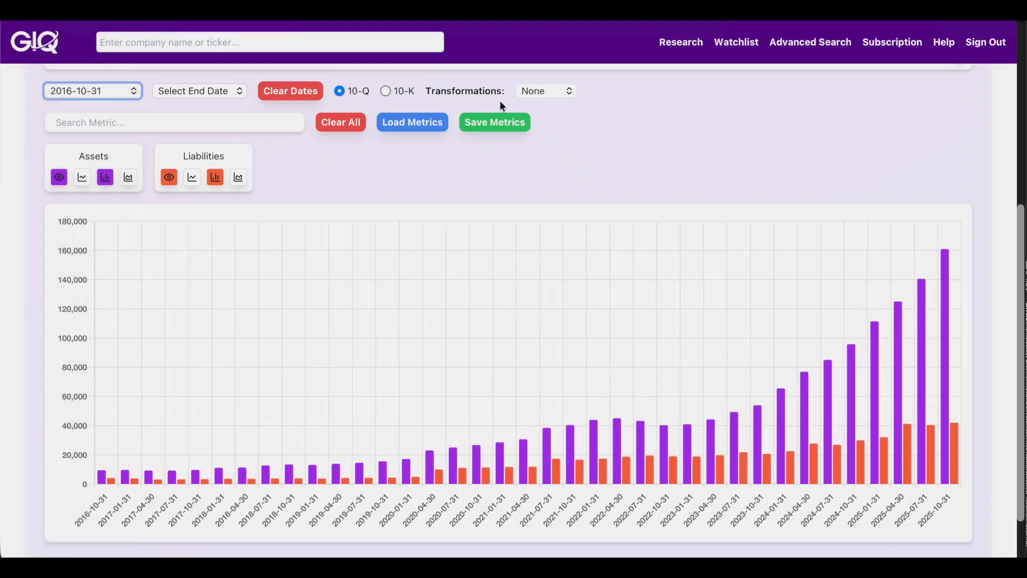
Step: Apply a Log transformation and draw Assets and Liabilities as lines
click(551, 92)
click(549, 139)
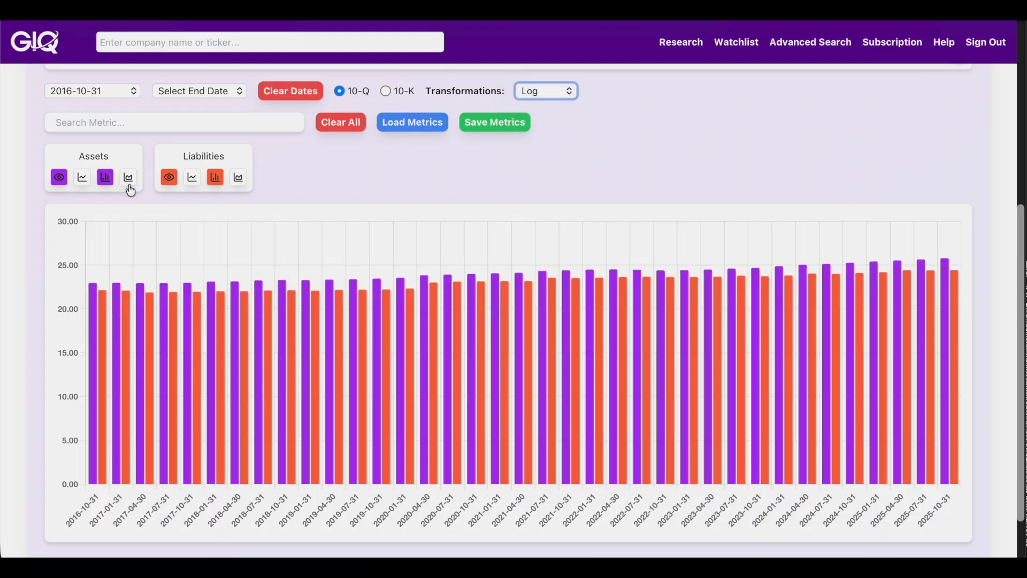
click(82, 177)
click(193, 178)
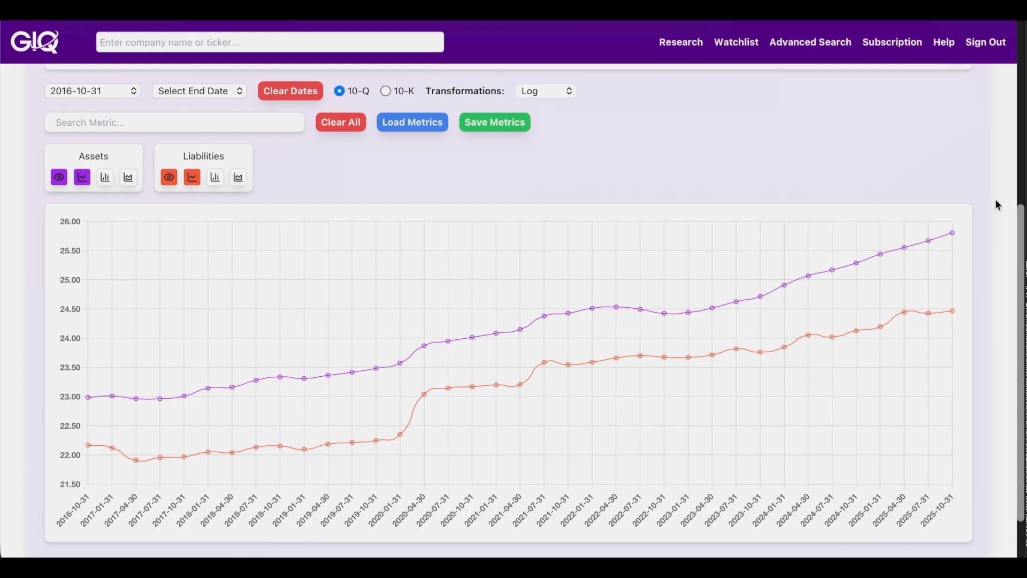
scroll(997, 205, up, 6)
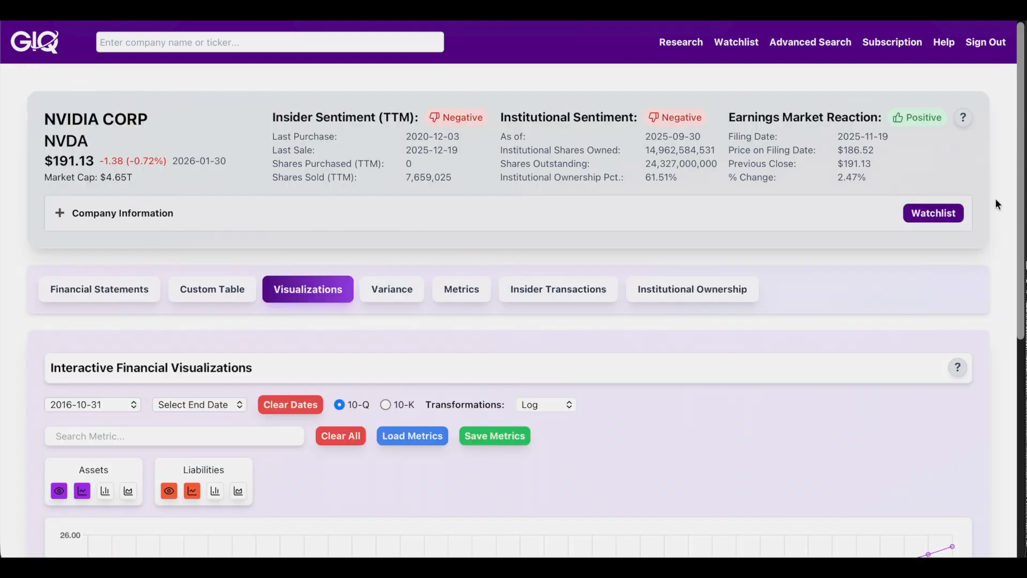
Step: Open the Variance tab and review NVIDIA's Earnings Market Reaction table
click(393, 297)
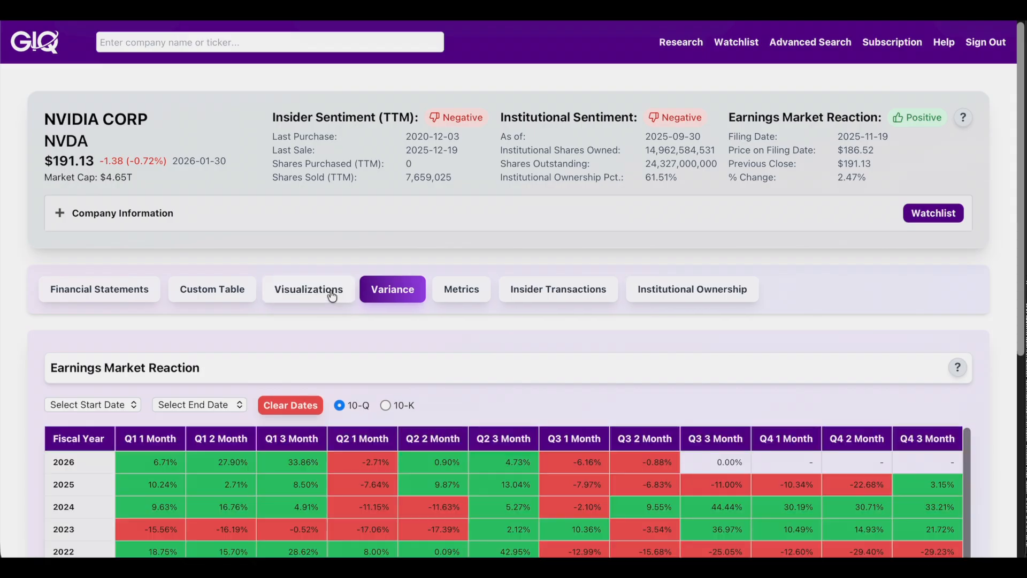
scroll(19, 274, down, 4)
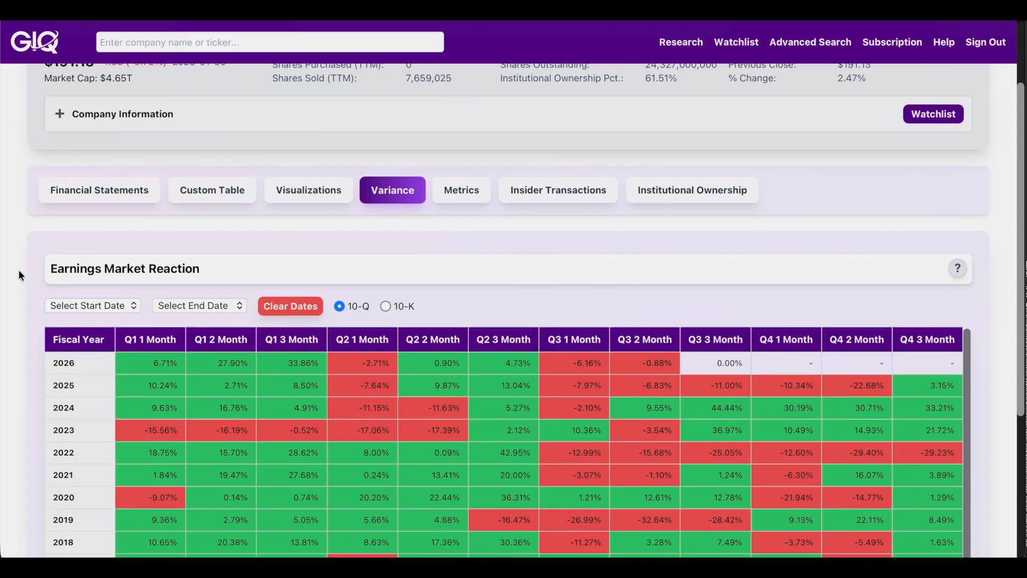
scroll(19, 275, down, 2)
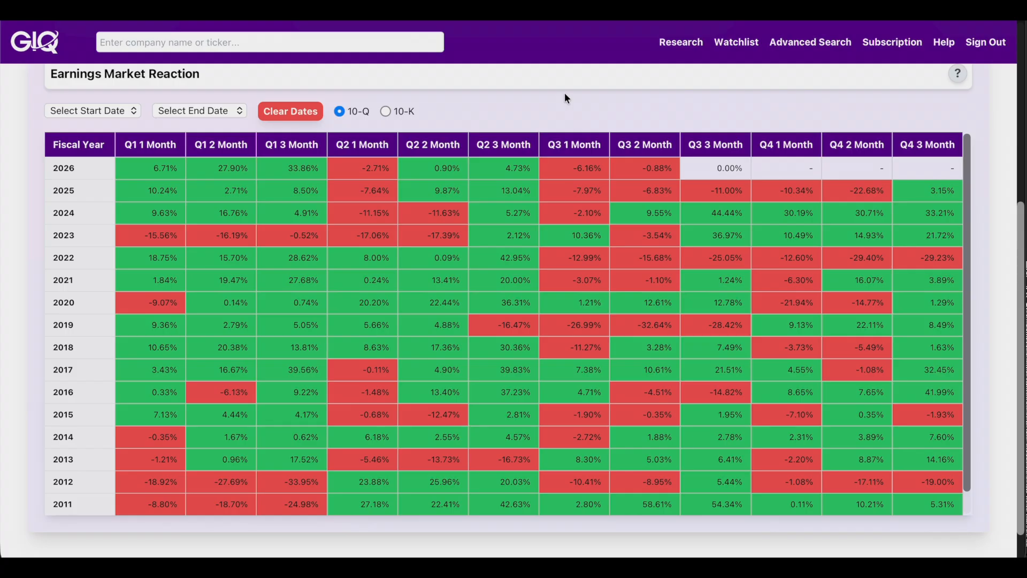
scroll(564, 95, up, 5)
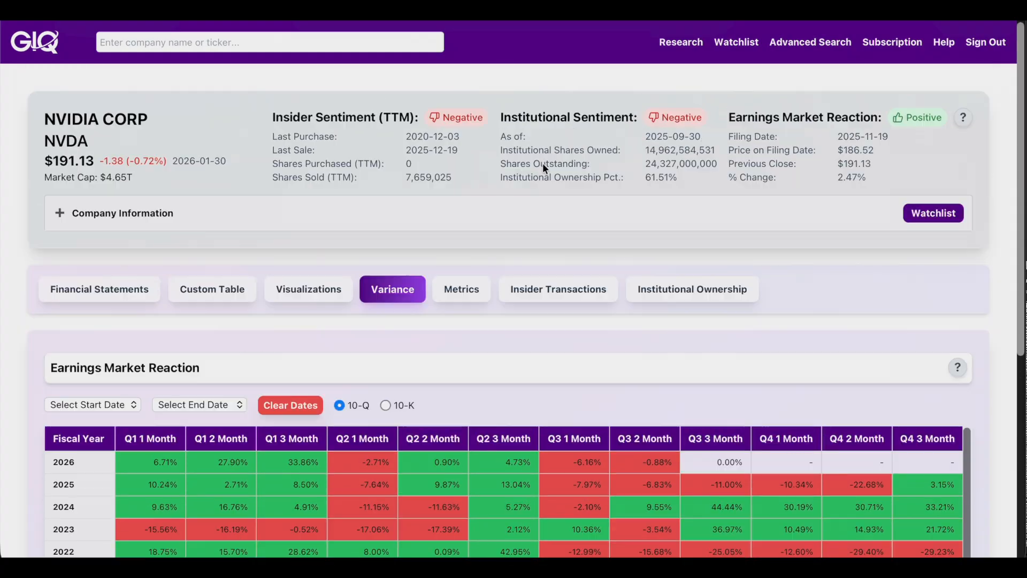
click(461, 292)
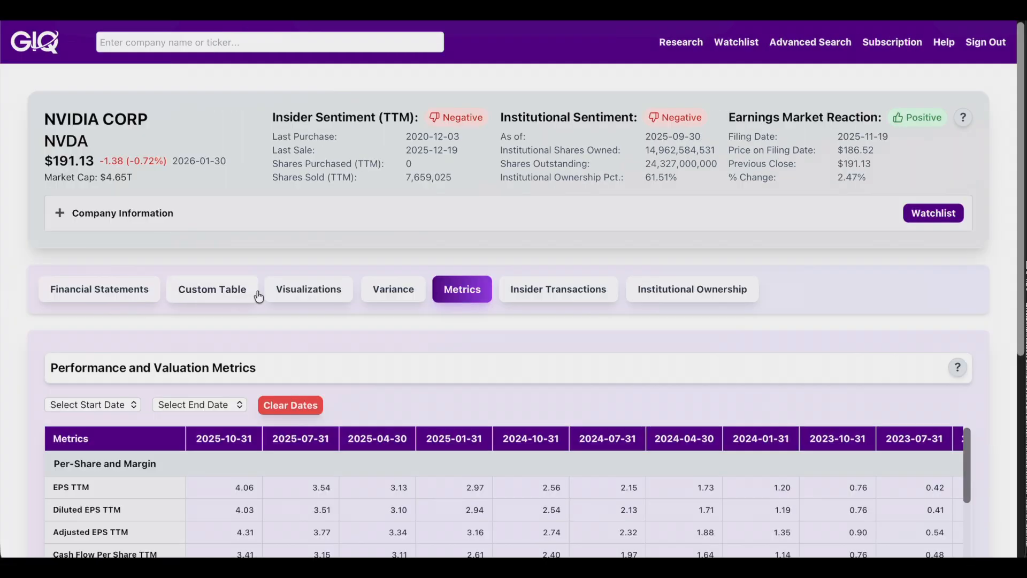
Step: Scroll NVIDIA's Performance and Valuation Metrics table down to the turnover ratios
scroll(997, 346, down, 1)
scroll(997, 346, down, 1)
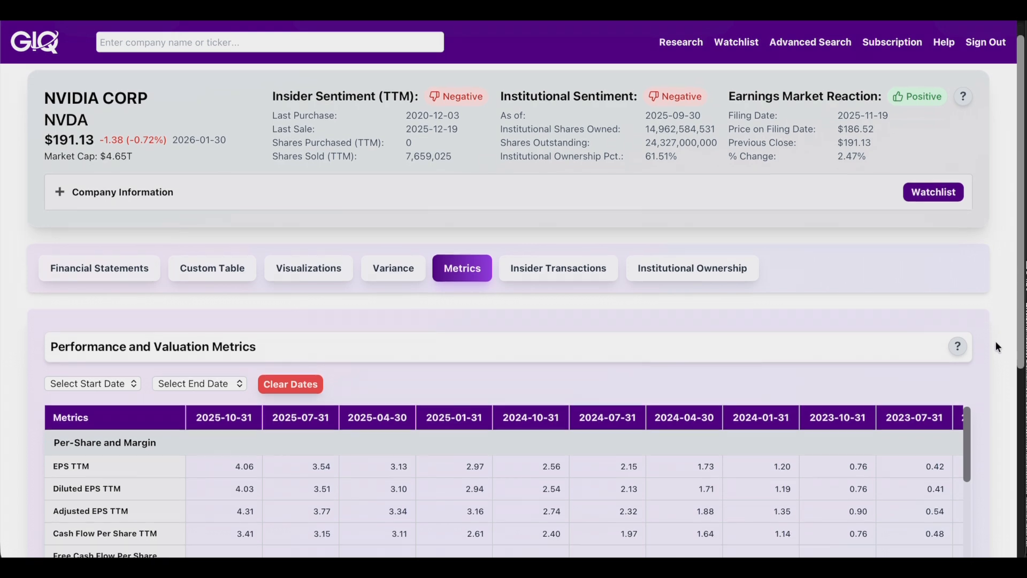
scroll(996, 342, down, 5)
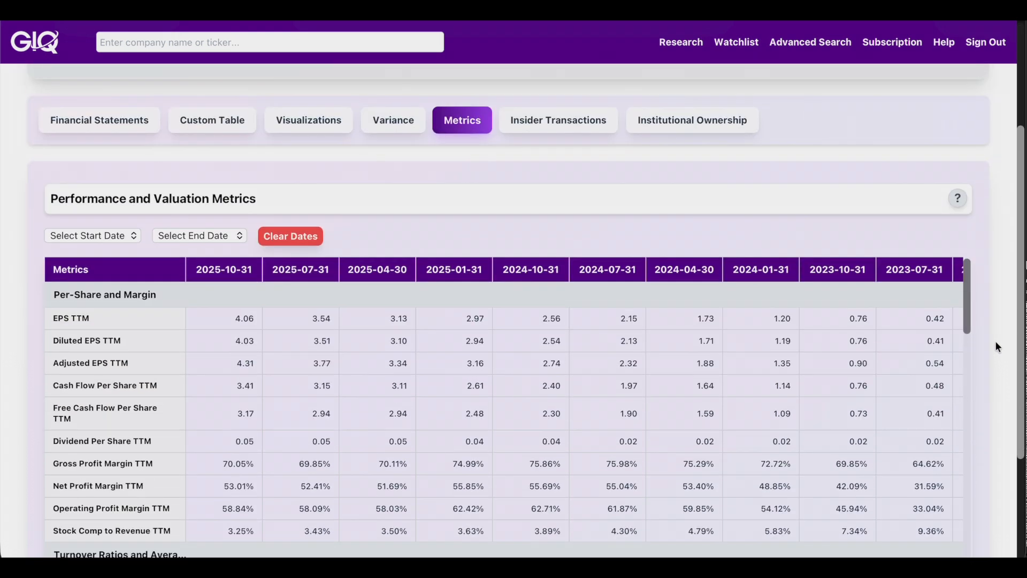
scroll(995, 342, down, 2)
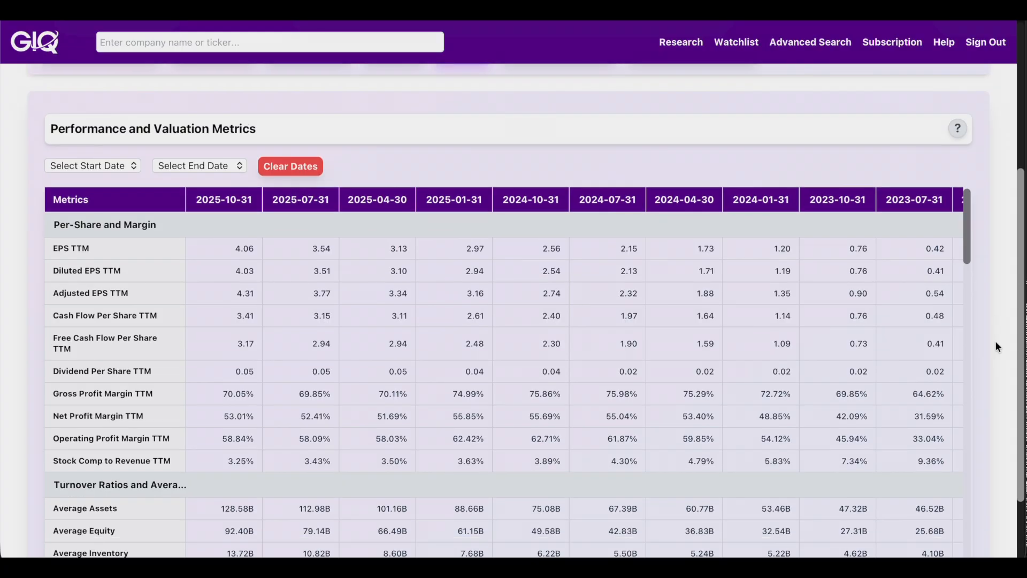
scroll(994, 341, down, 3)
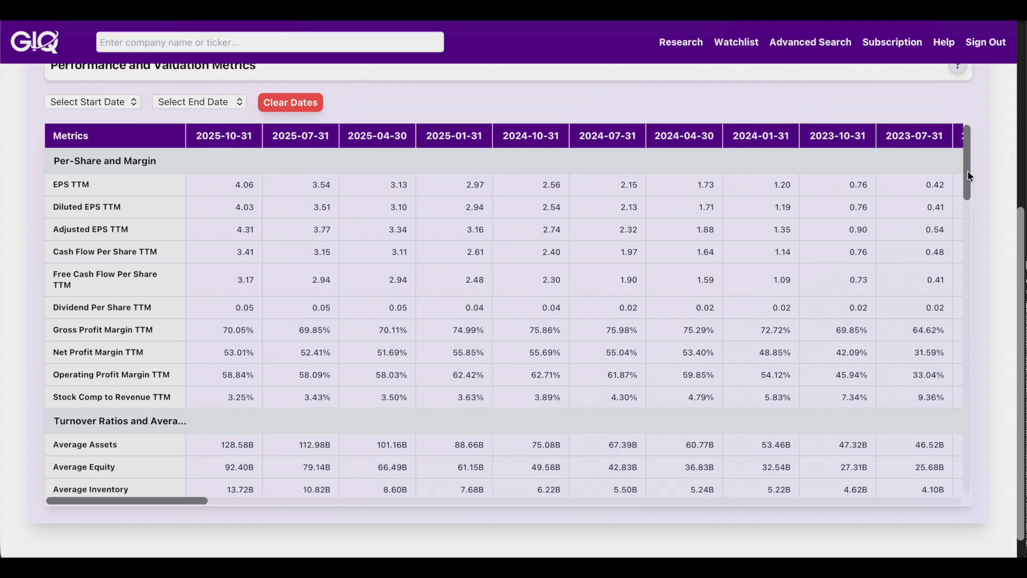
drag(967, 170, 978, 225)
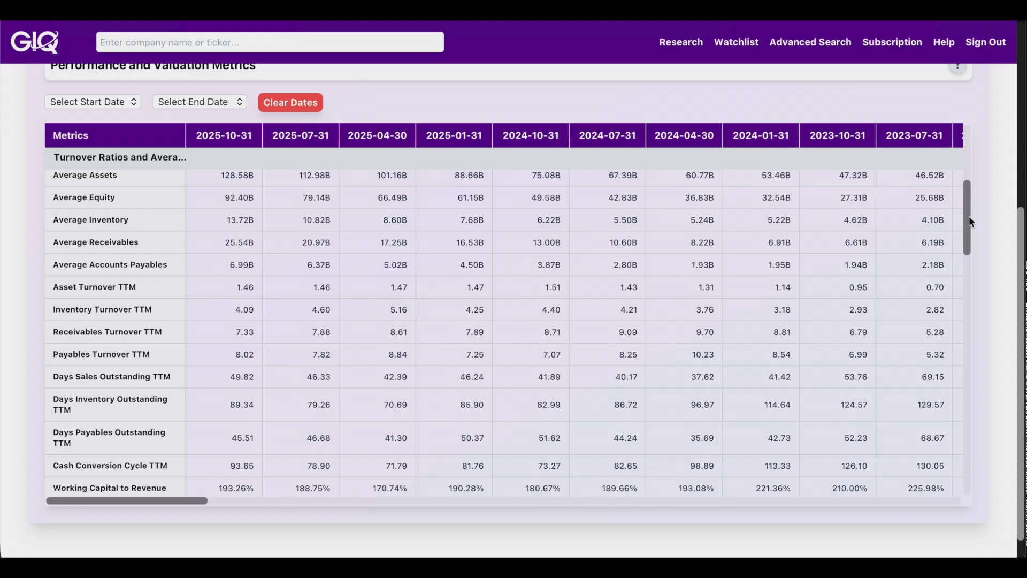
Step: Move the metrics table down to Growth Rates, showing EPS Growth (1Y) of 58.45%
drag(968, 198, 976, 271)
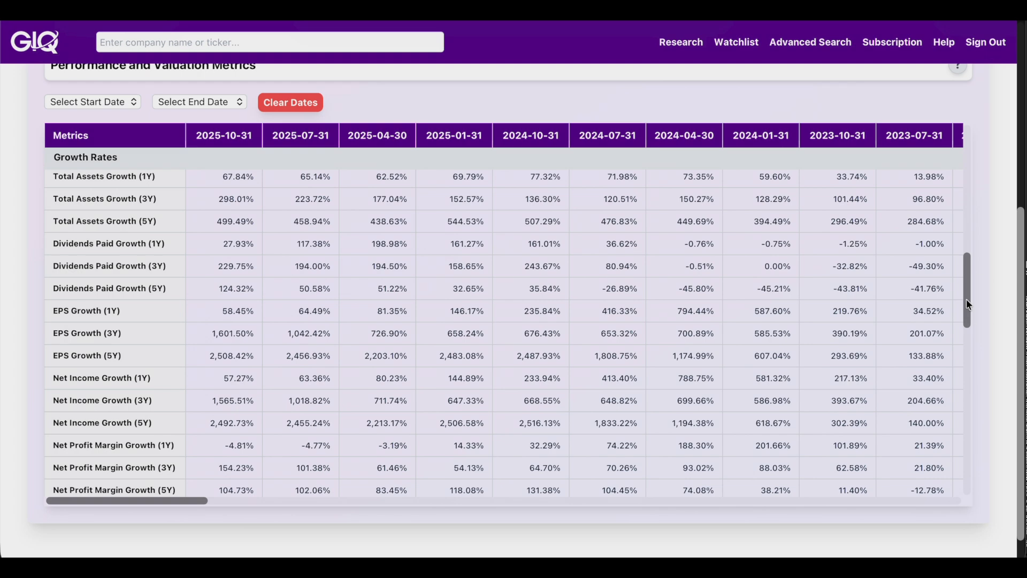
Step: Read NVIDIA's ratios down to Valuation (Market Cap 4,925.70B), then return to the page top
drag(966, 298, 966, 391)
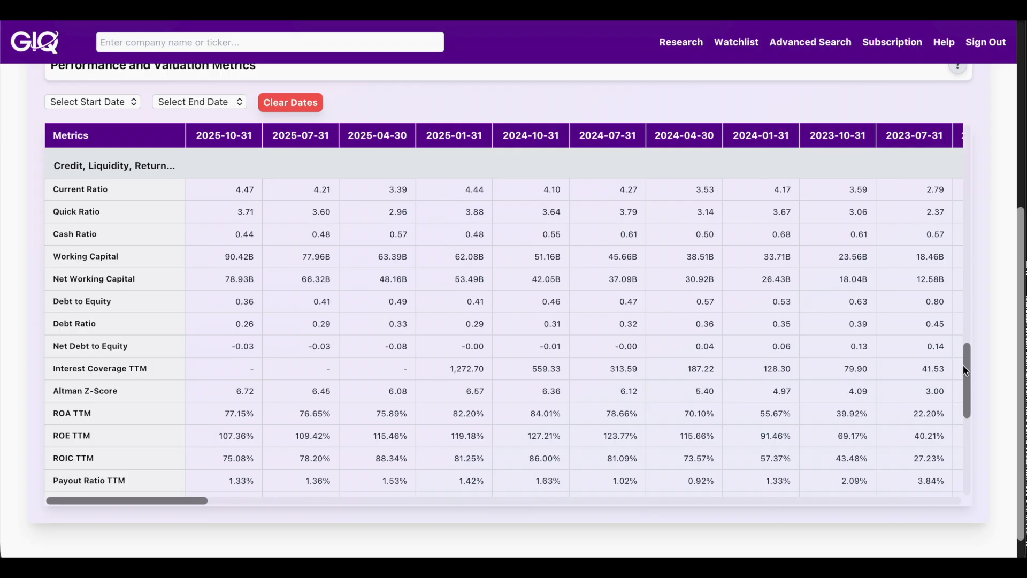
drag(969, 363, 981, 442)
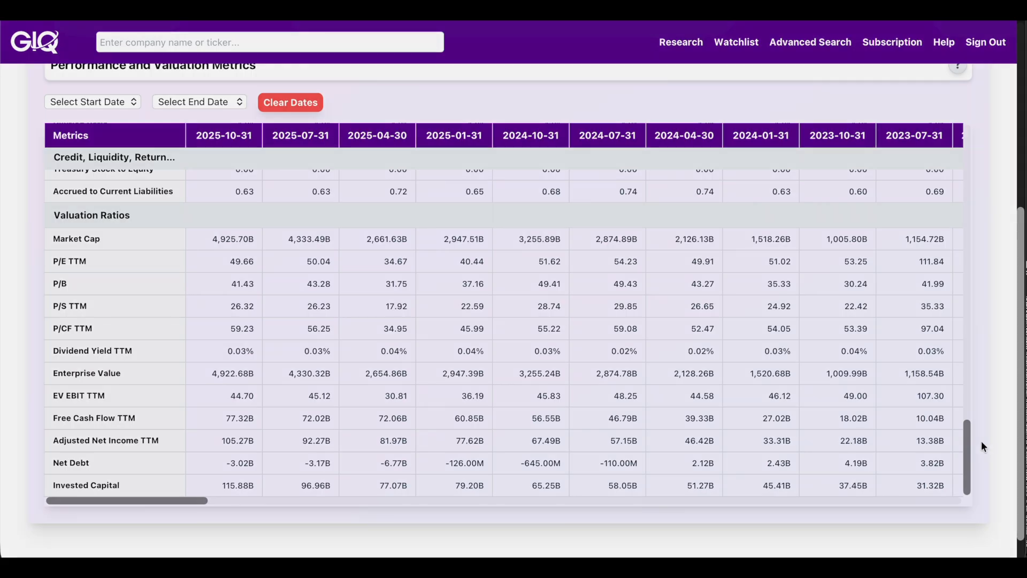
scroll(1010, 444, up, 5)
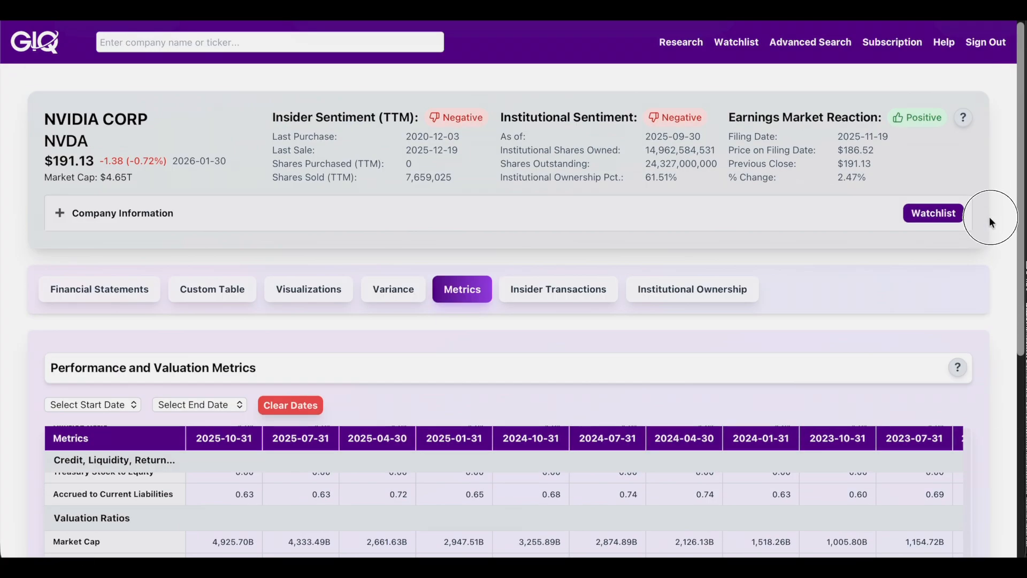
Step: Show NVIDIA's insider transactions chart and filings list, scrolling the filings table sideways
click(537, 292)
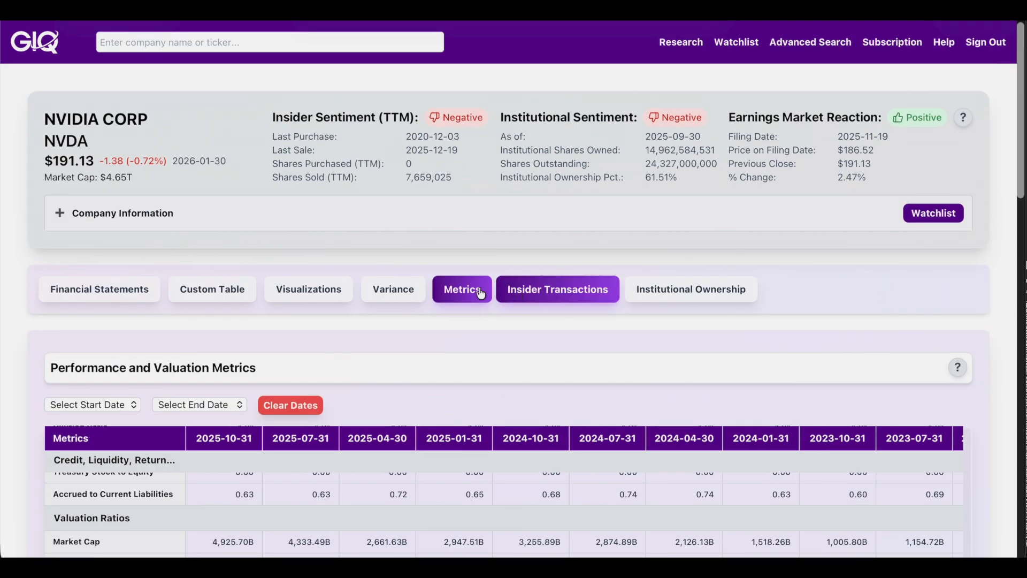
drag(1021, 211, 1018, 360)
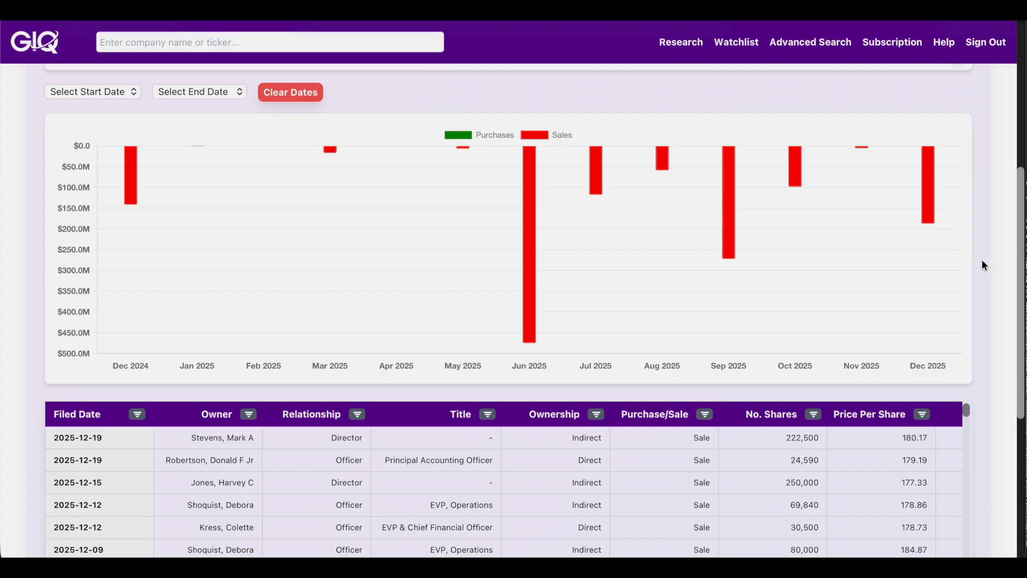
drag(1023, 229, 1013, 342)
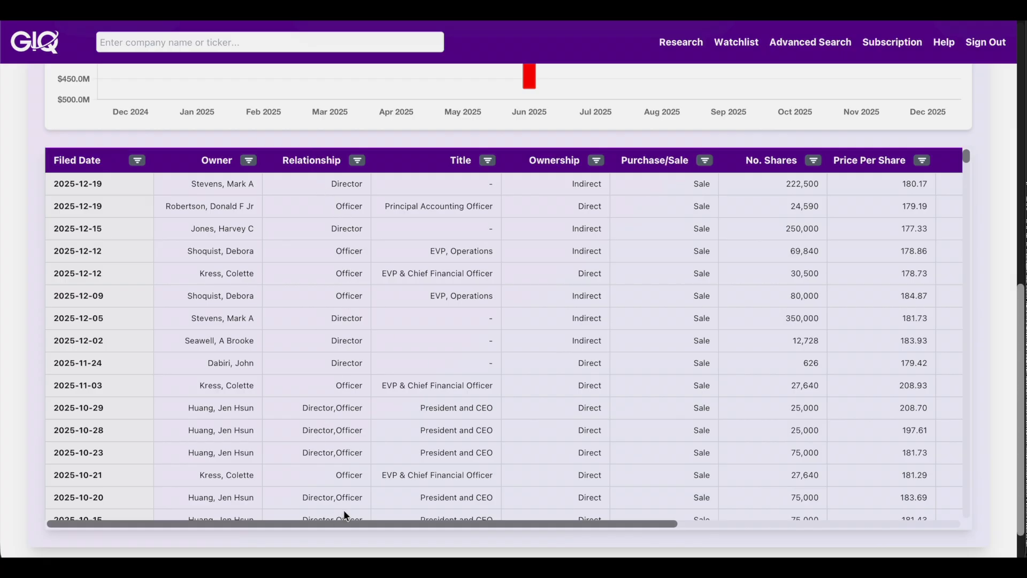
click(376, 524)
mouse_move(376, 525)
mouse_down()
mouse_move(546, 543)
mouse_move(671, 536)
mouse_move(559, 526)
mouse_move(374, 531)
mouse_up()
Step: Return to the top and bring up NVIDIA's Institutional Ownership chart
scroll(999, 310, down, 2)
scroll(1000, 311, up, 4)
scroll(999, 312, up, 5)
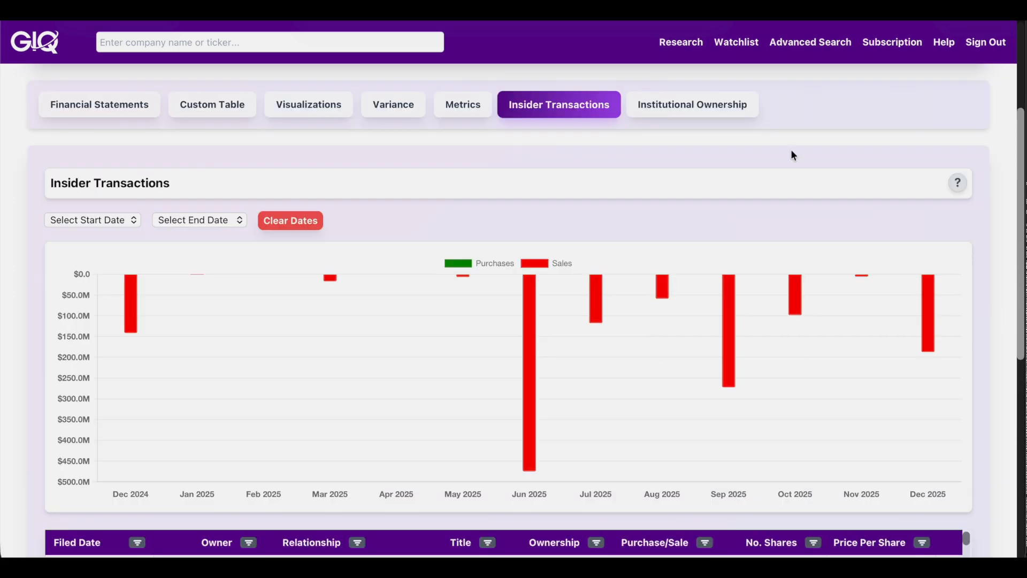
click(677, 103)
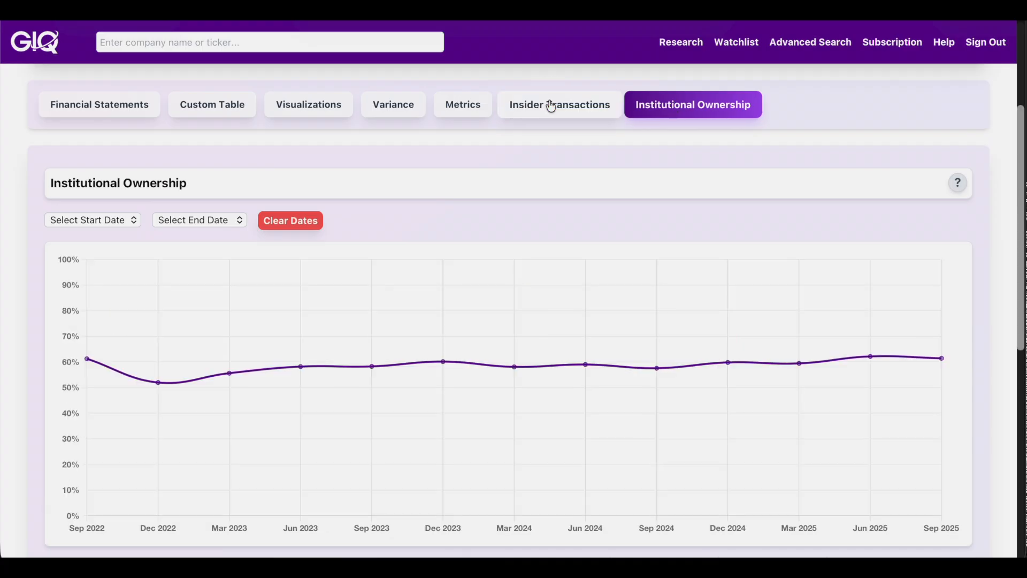
Step: Scroll to NVIDIA's institutional ownership chart and inspect its data points
drag(1020, 213, 1021, 250)
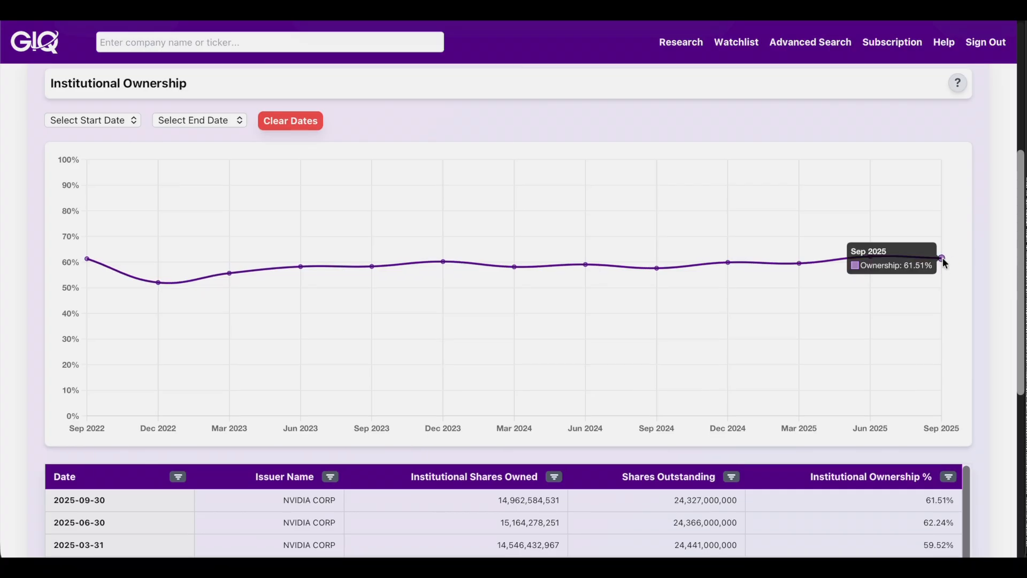
mouse_move(871, 257)
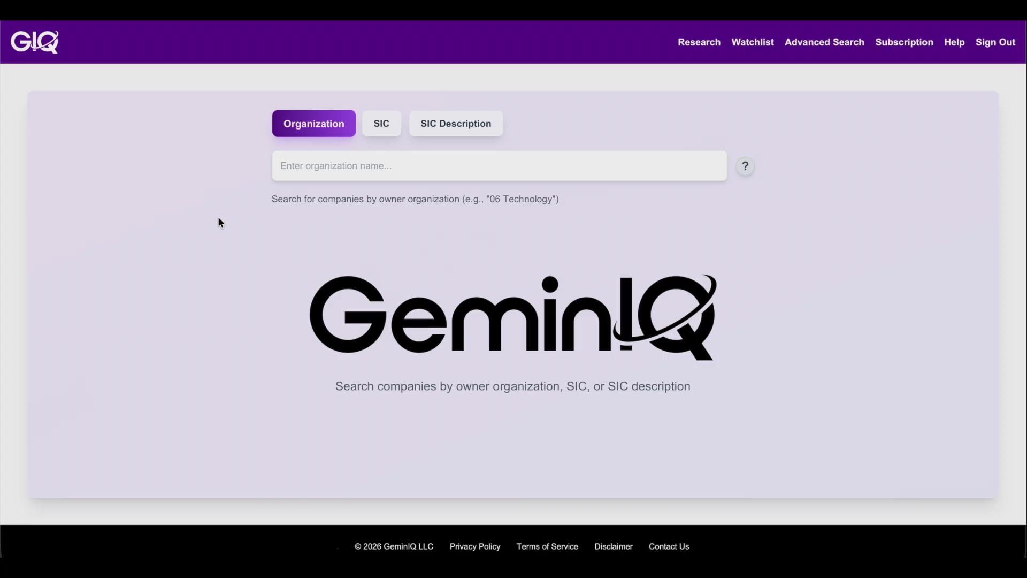
Step: Search companies by SIC description 'semicond', choosing Semiconductors & Related Devices
click(475, 128)
click(524, 169)
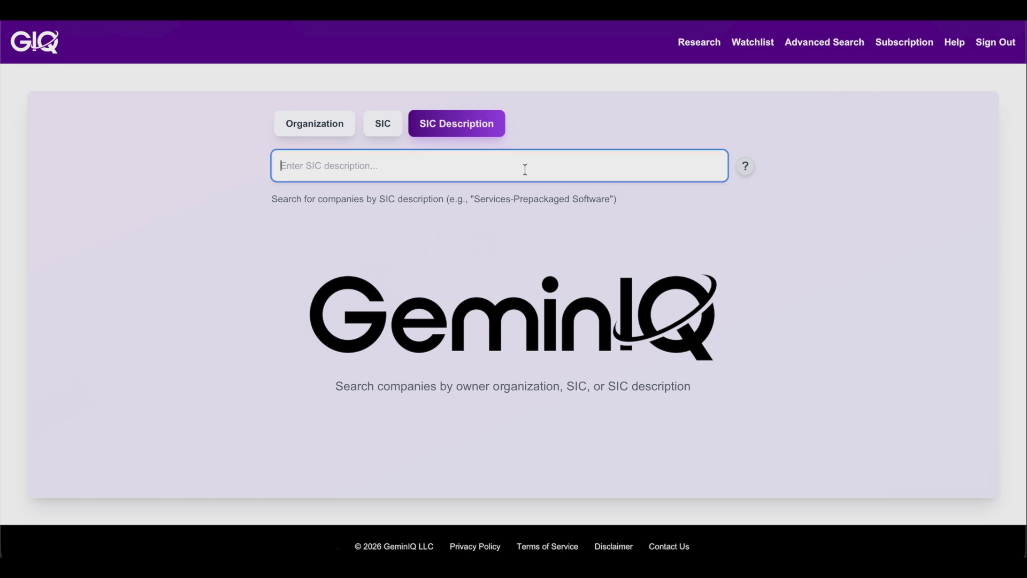
text(semicond)
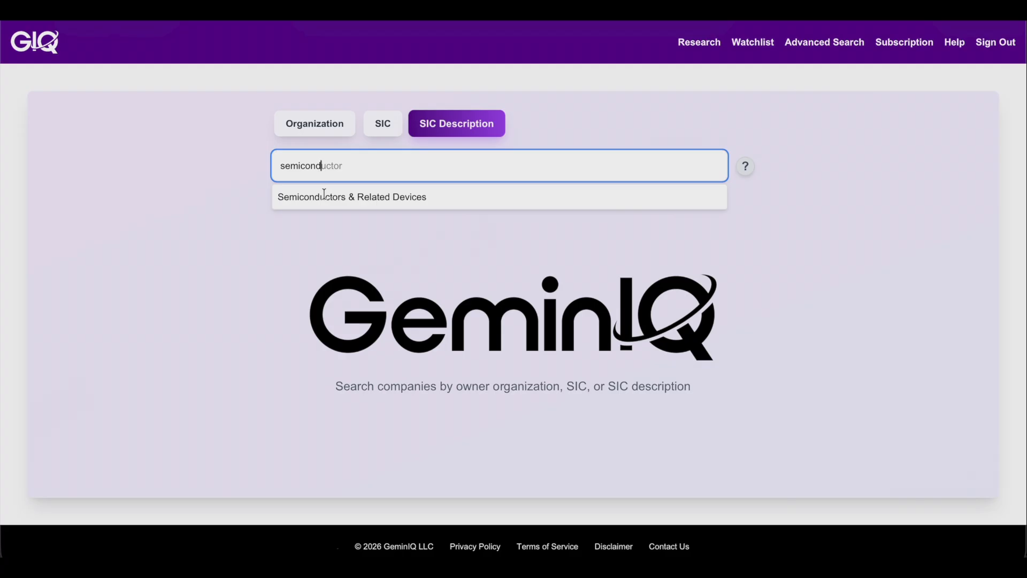
click(302, 198)
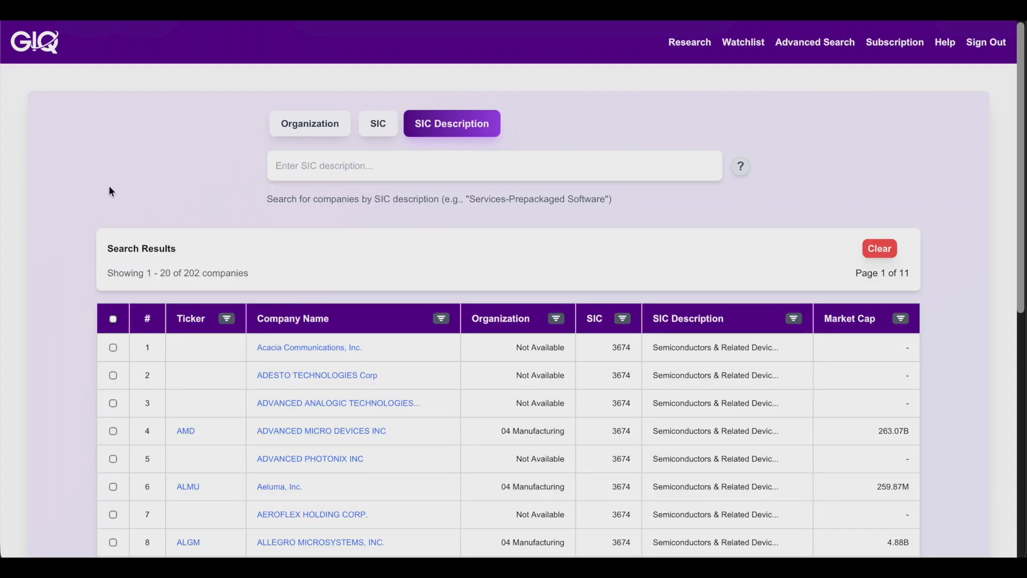
Step: Browse the 202 semiconductor results and check the Market Cap sort/filter without applying it
scroll(81, 190, down, 1)
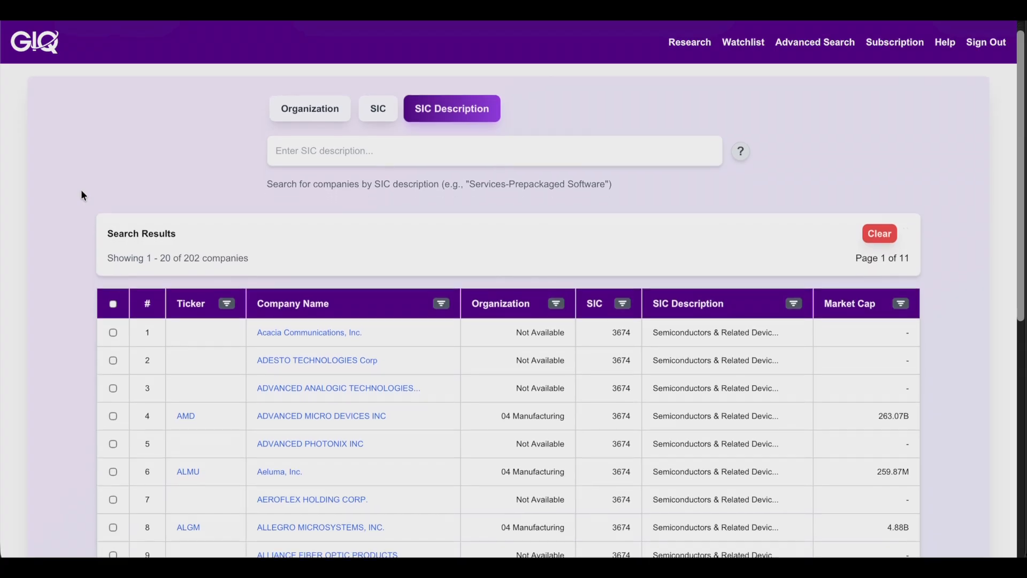
scroll(81, 191, down, 3)
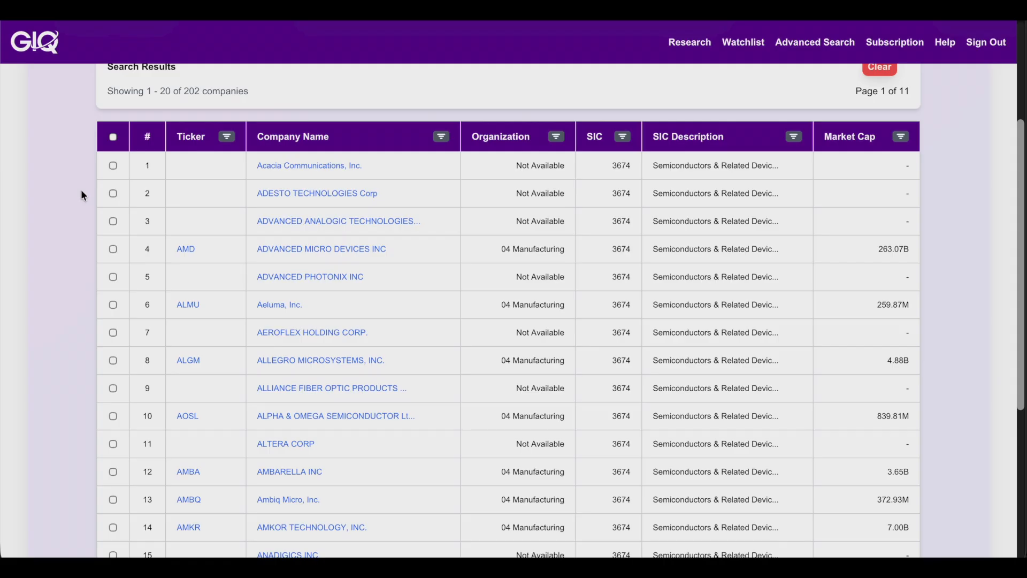
scroll(82, 191, down, 1)
scroll(81, 190, down, 3)
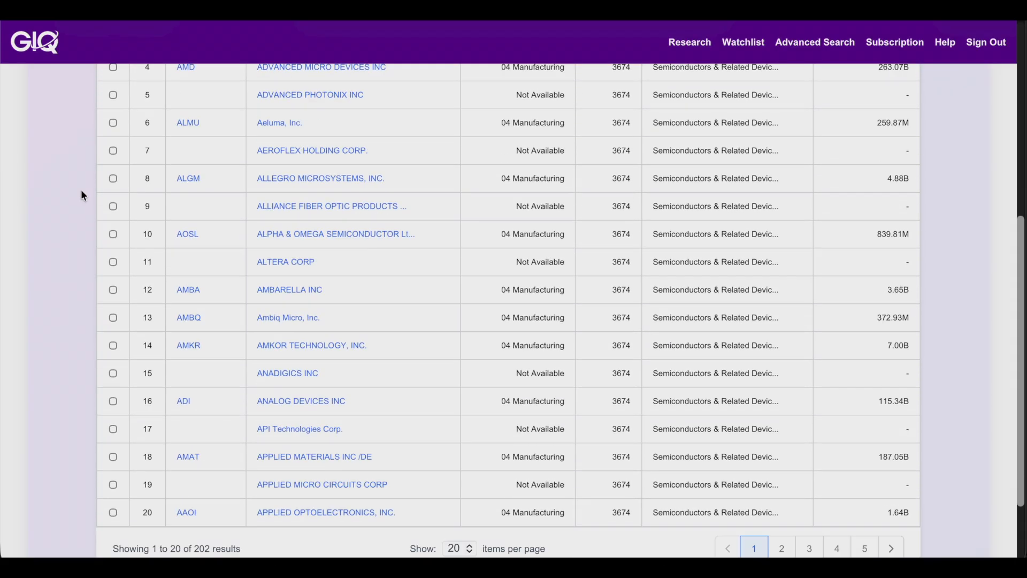
scroll(81, 191, up, 3)
scroll(81, 192, up, 5)
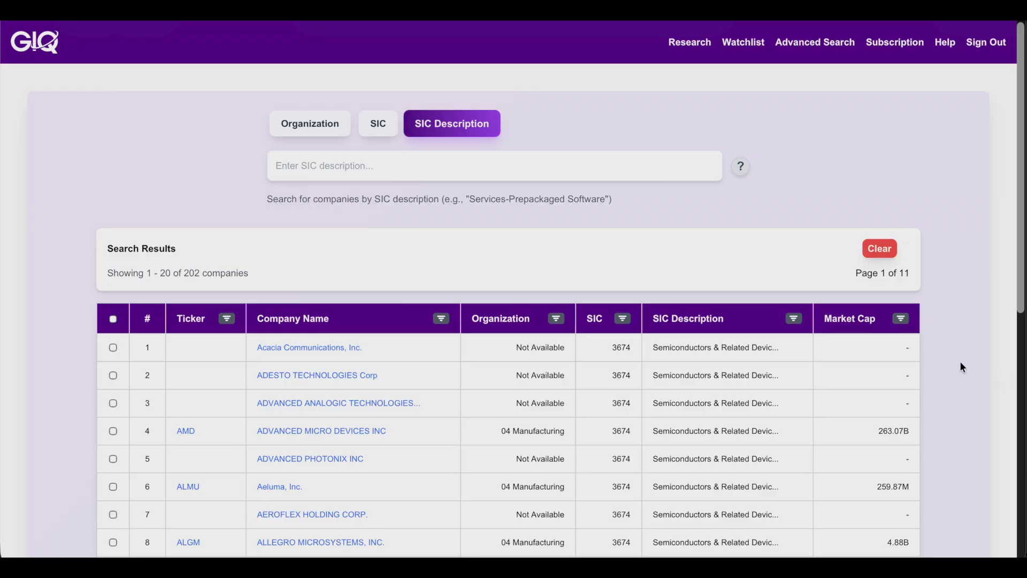
click(902, 320)
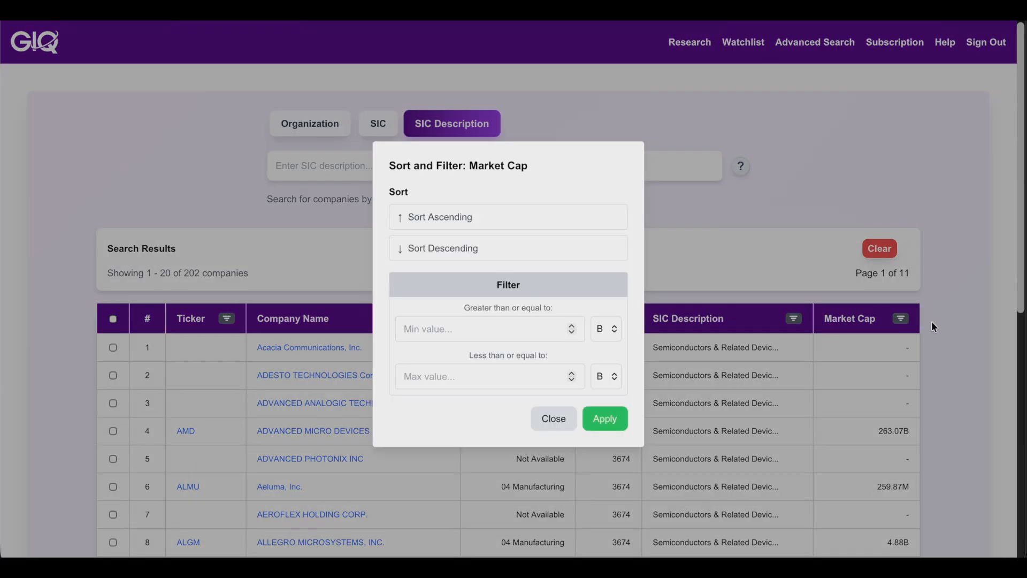
click(551, 420)
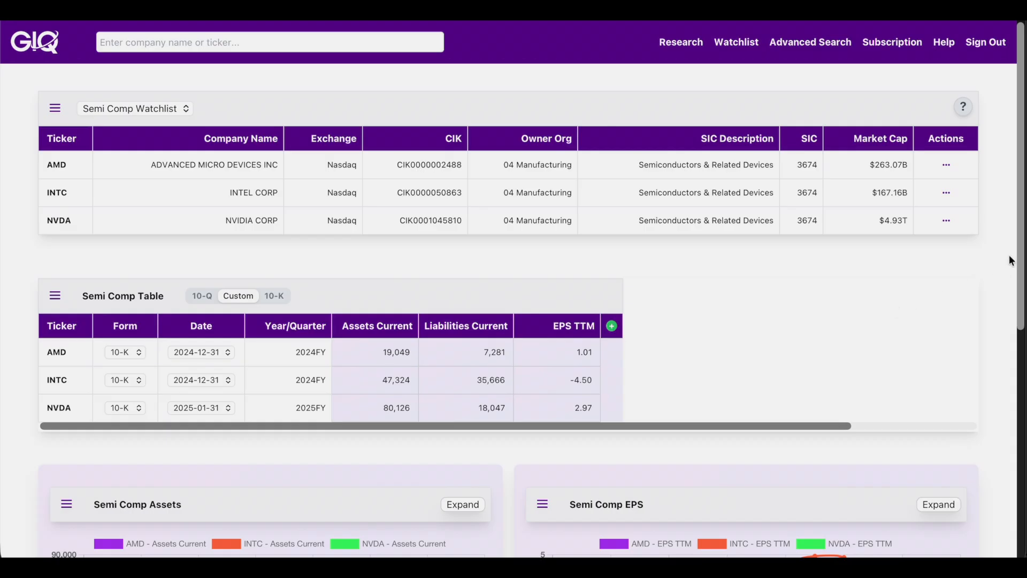
scroll(1020, 251, down, 1)
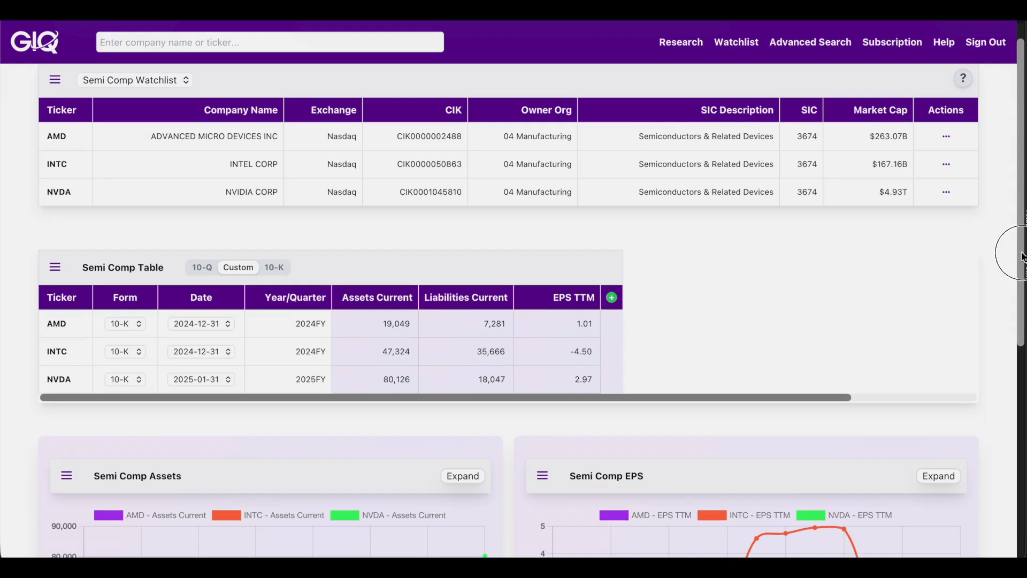
scroll(1018, 235, up, 1)
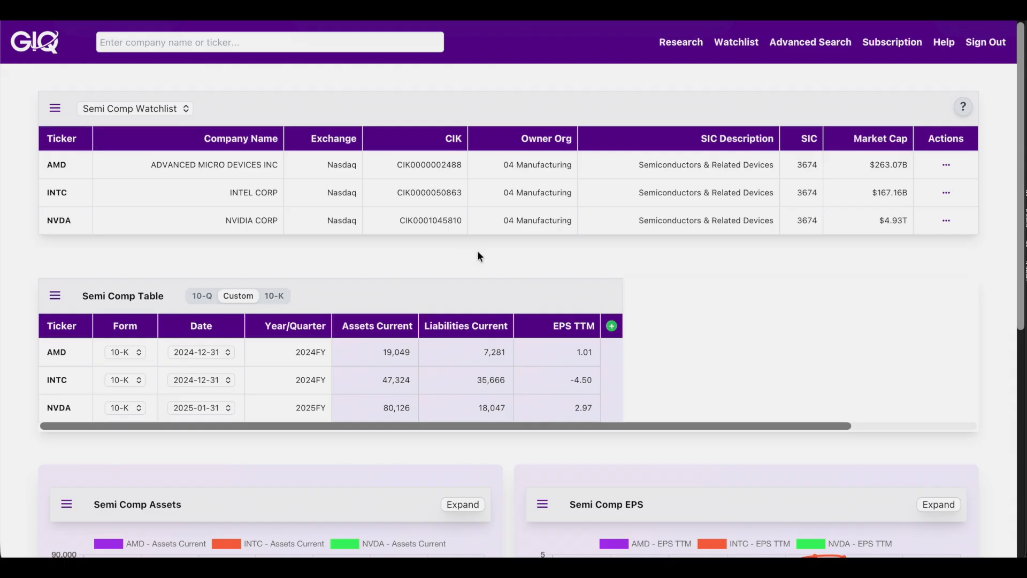
click(134, 353)
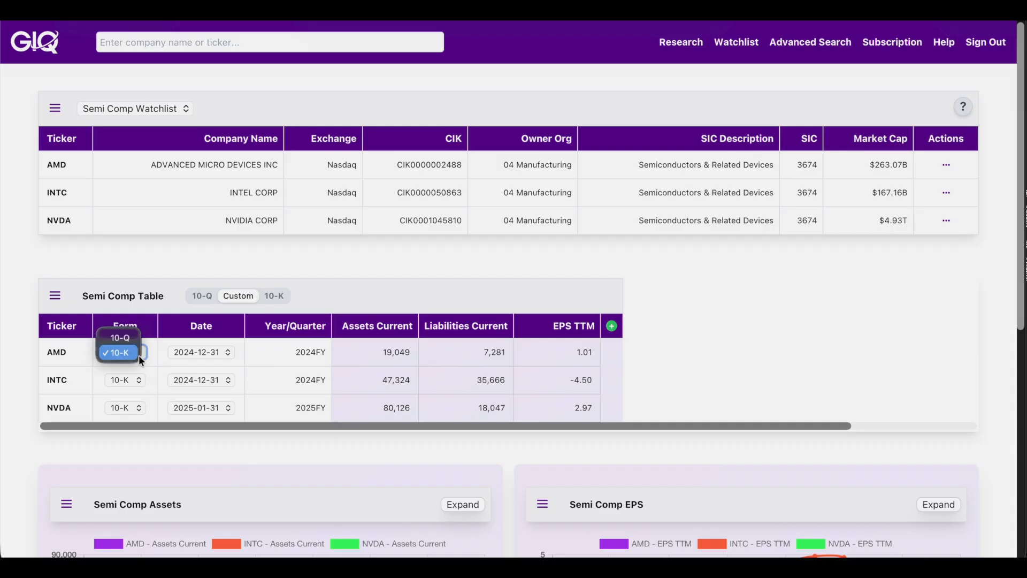
click(181, 332)
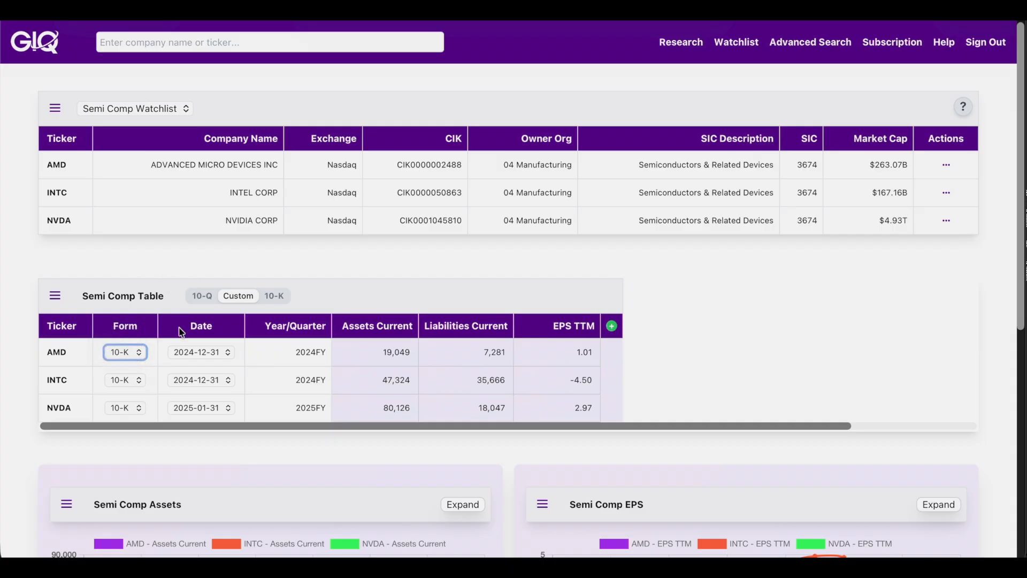
click(224, 351)
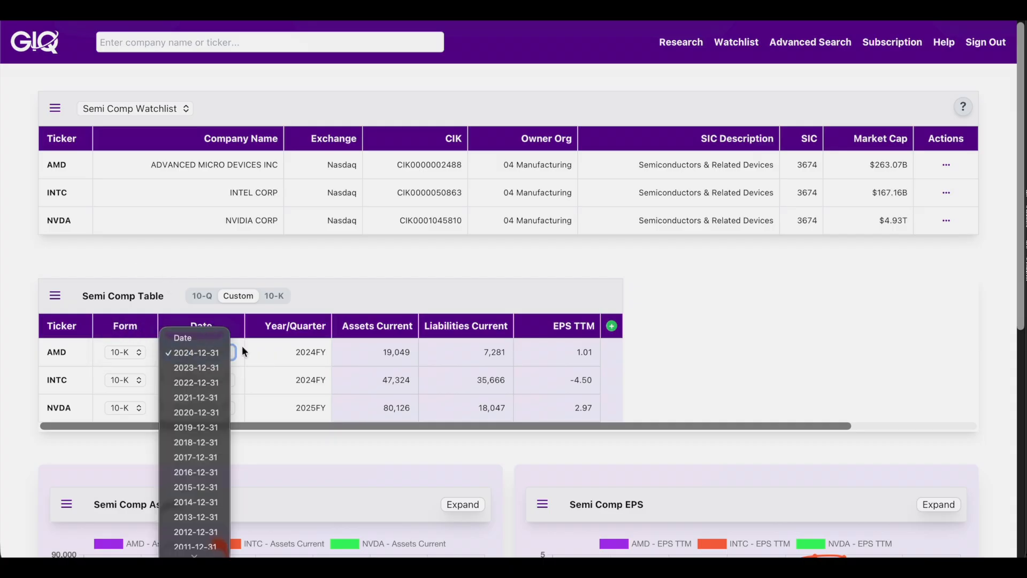
click(424, 267)
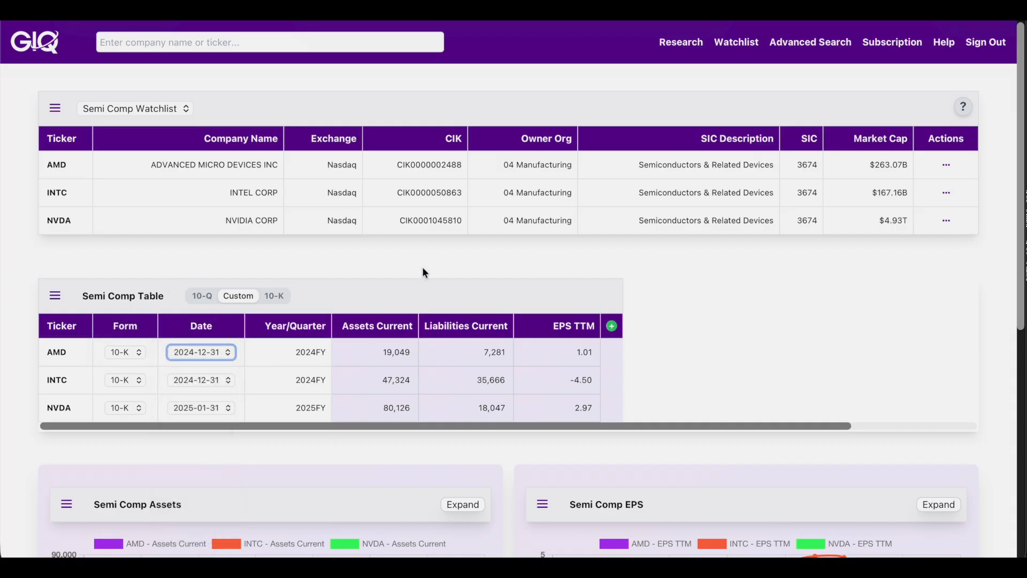
click(202, 296)
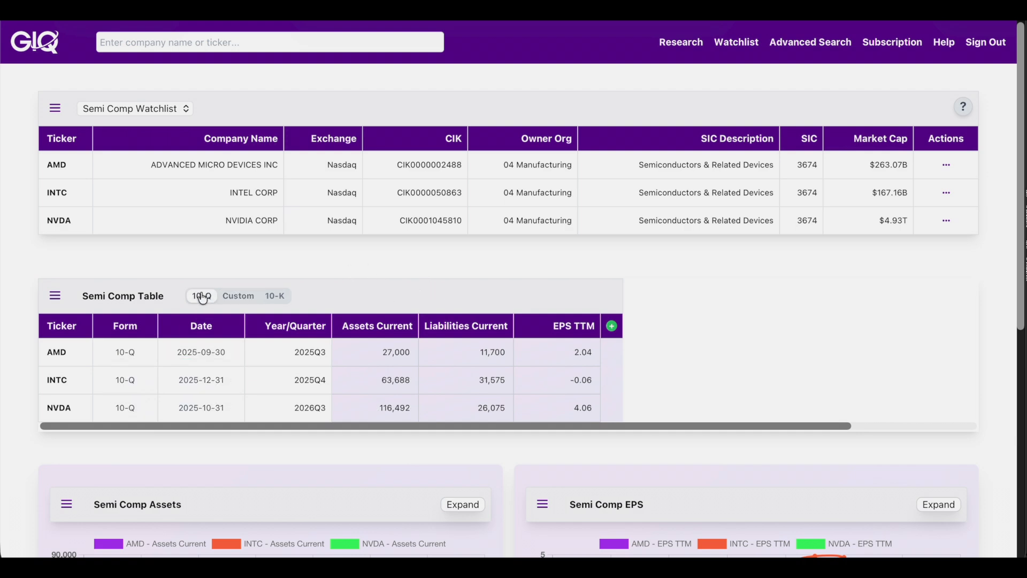
click(280, 302)
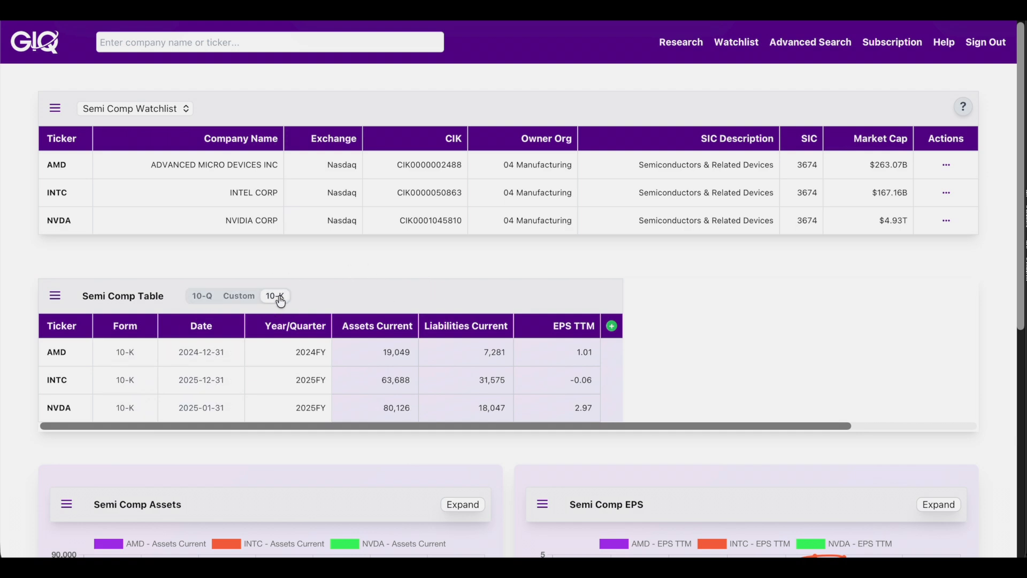
click(243, 299)
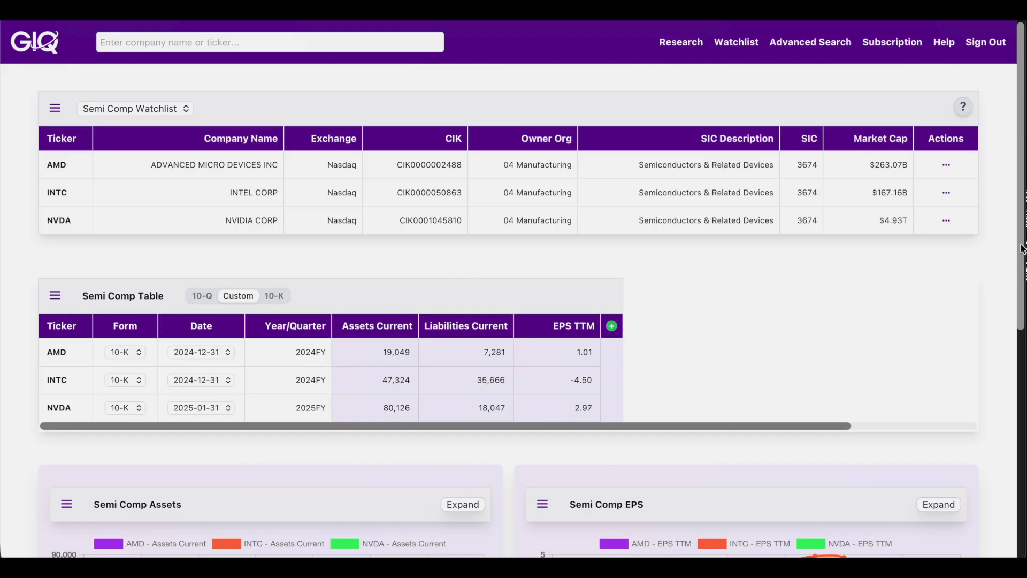
drag(1021, 249, 1018, 465)
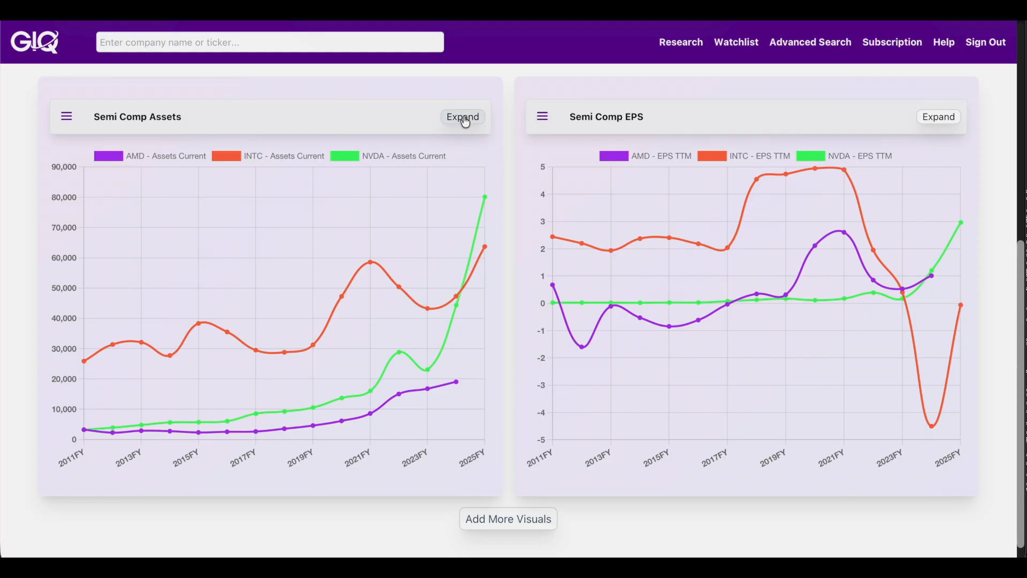
click(463, 118)
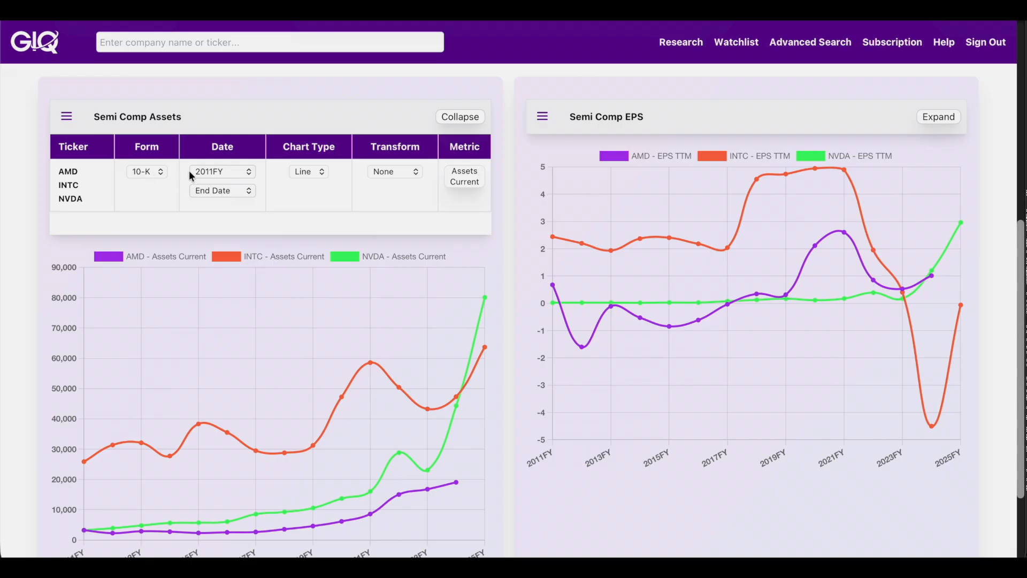
click(464, 121)
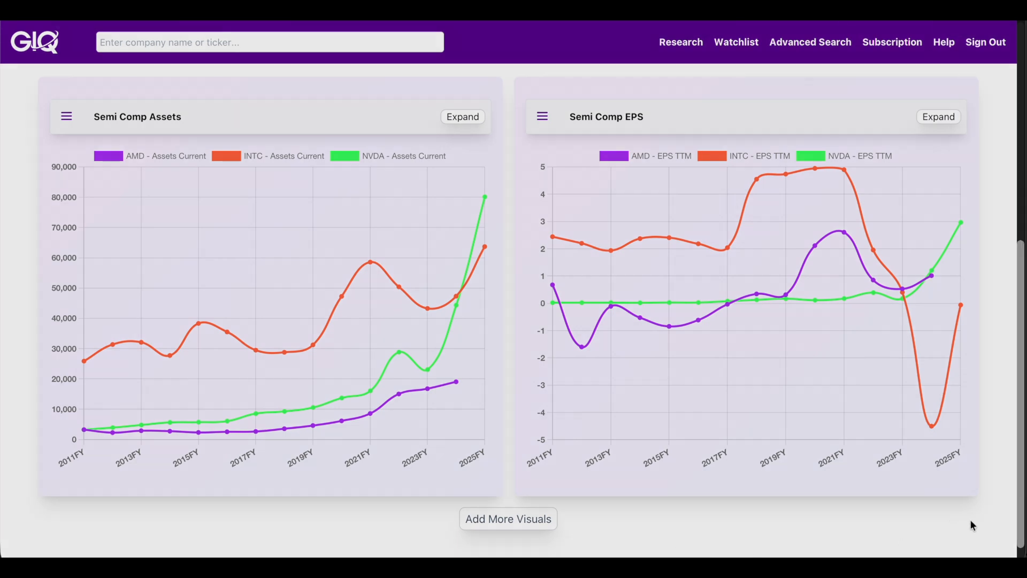
click(1022, 475)
drag(1021, 475, 1022, 255)
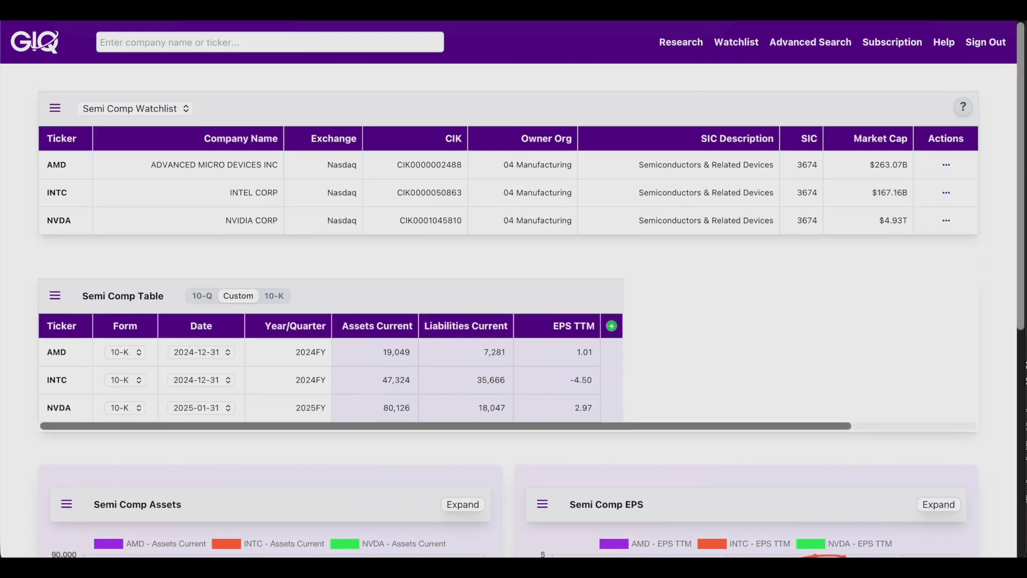
click(104, 109)
Step: Select the Current Investments watchlist and scroll to its 10-Q comparison table
click(112, 124)
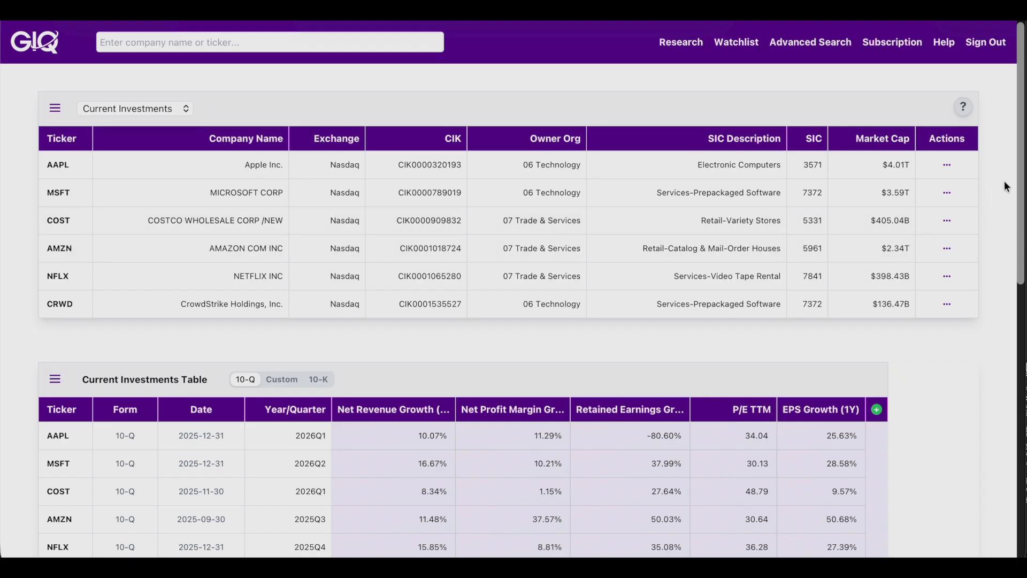
drag(1020, 167, 1021, 260)
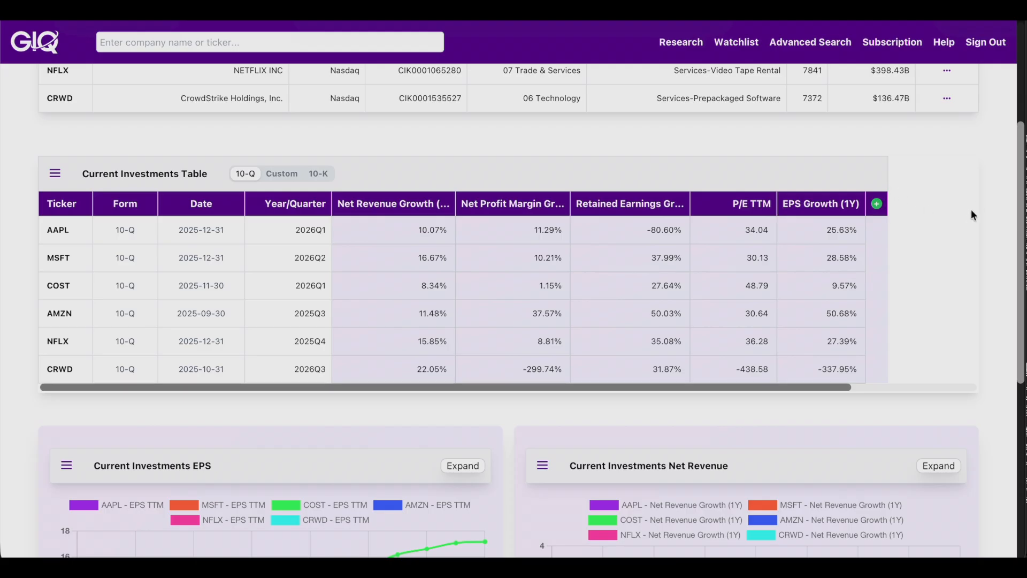
Step: Scroll down to the Current Investments EPS and Net Revenue charts
drag(1016, 176, 1020, 318)
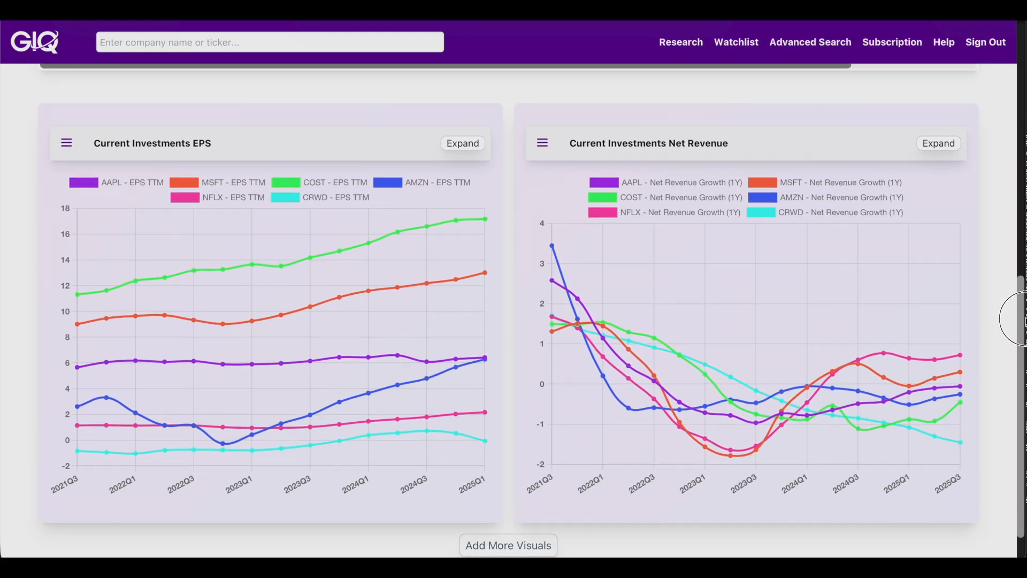